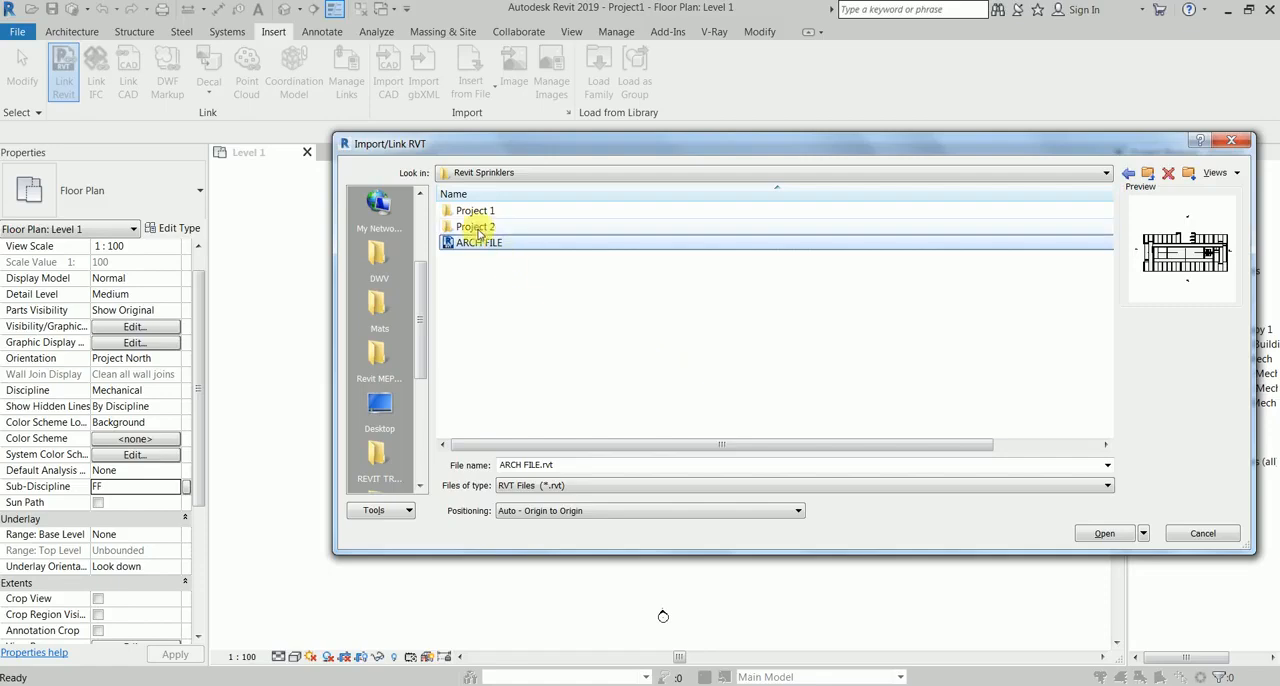
Step: Link ARCH FILE.rvt with Manual - Center positioning and place it between the elevation markers on the Level 1 floor plan
{"action": "left_click", "coordinate": [609, 511]}
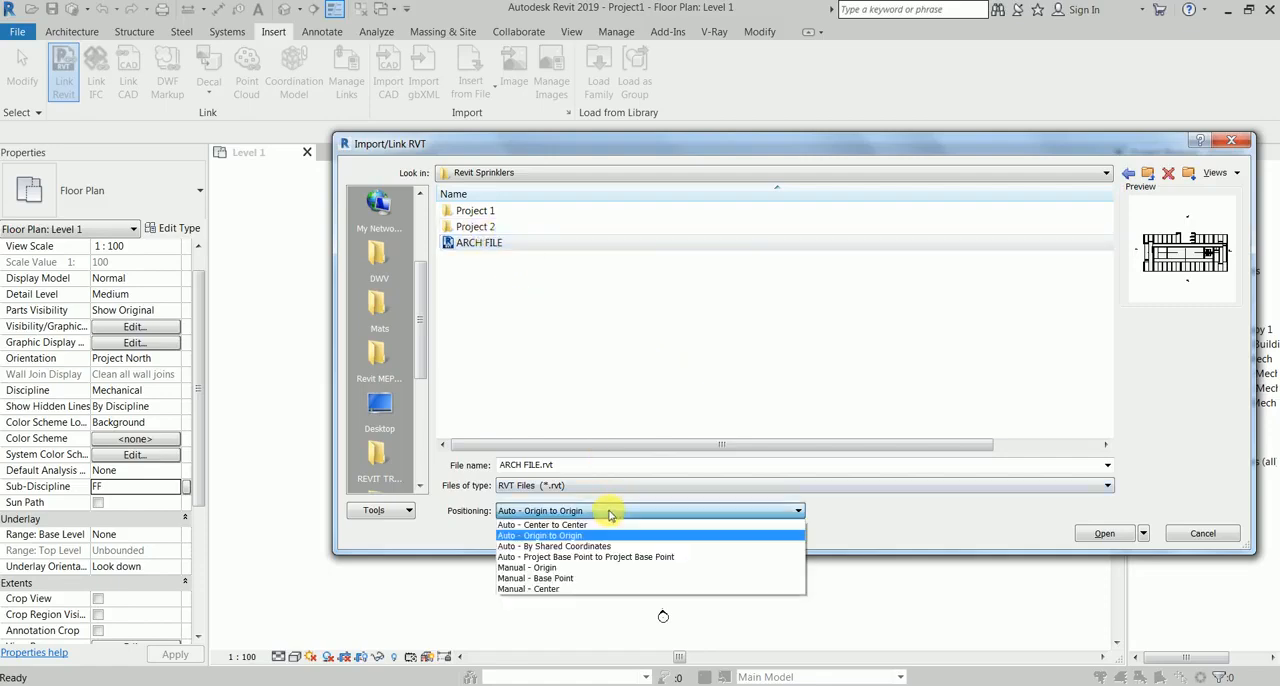
{"action": "left_click", "coordinate": [585, 590]}
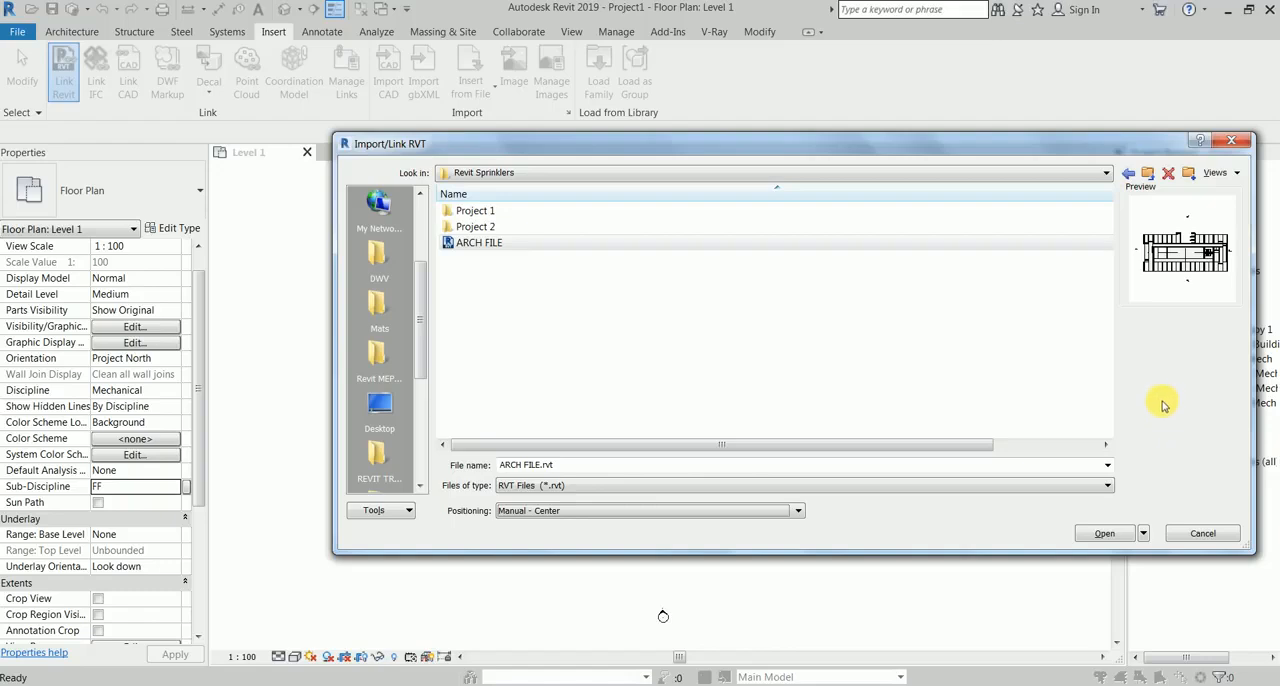
{"action": "left_click", "coordinate": [1106, 533]}
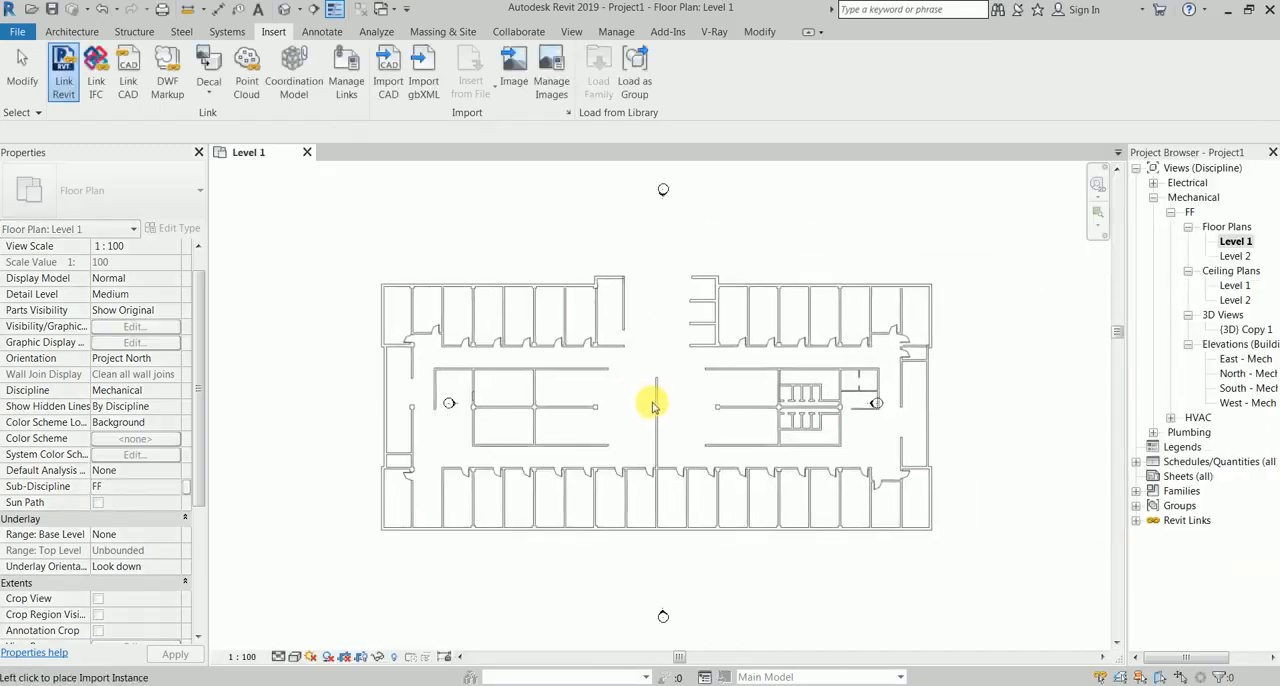
{"action": "left_click", "coordinate": [643, 409]}
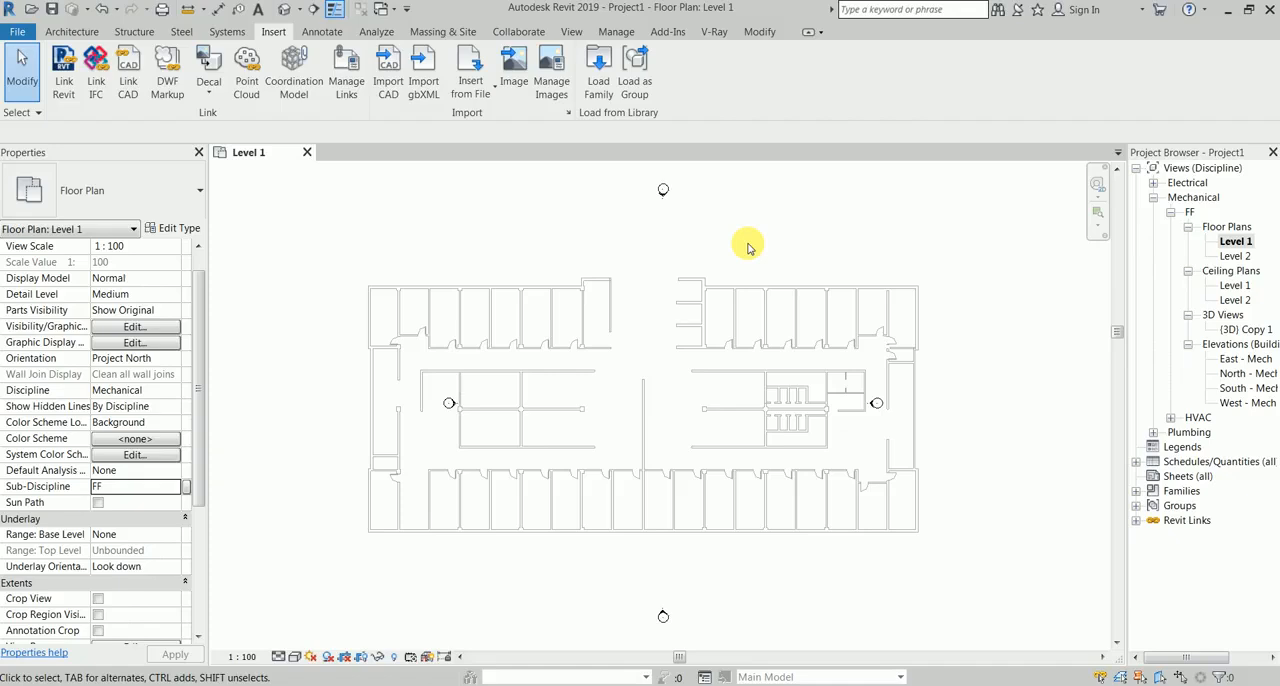
Step: Check the linked building in the (3D) Copy 1 view and return to the Level 1 floor plan
{"action": "double_click", "coordinate": [1247, 329]}
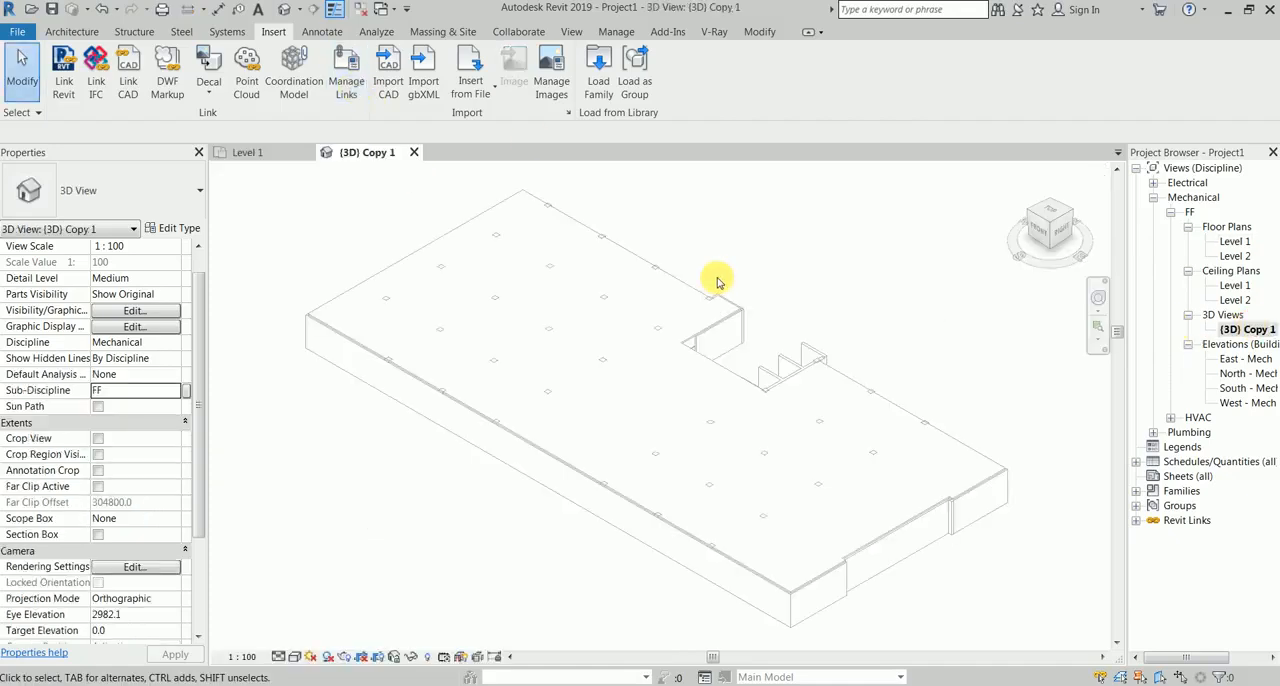
{"action": "scroll", "coordinate": [905, 445], "scroll_direction": "up", "scroll_amount": 4}
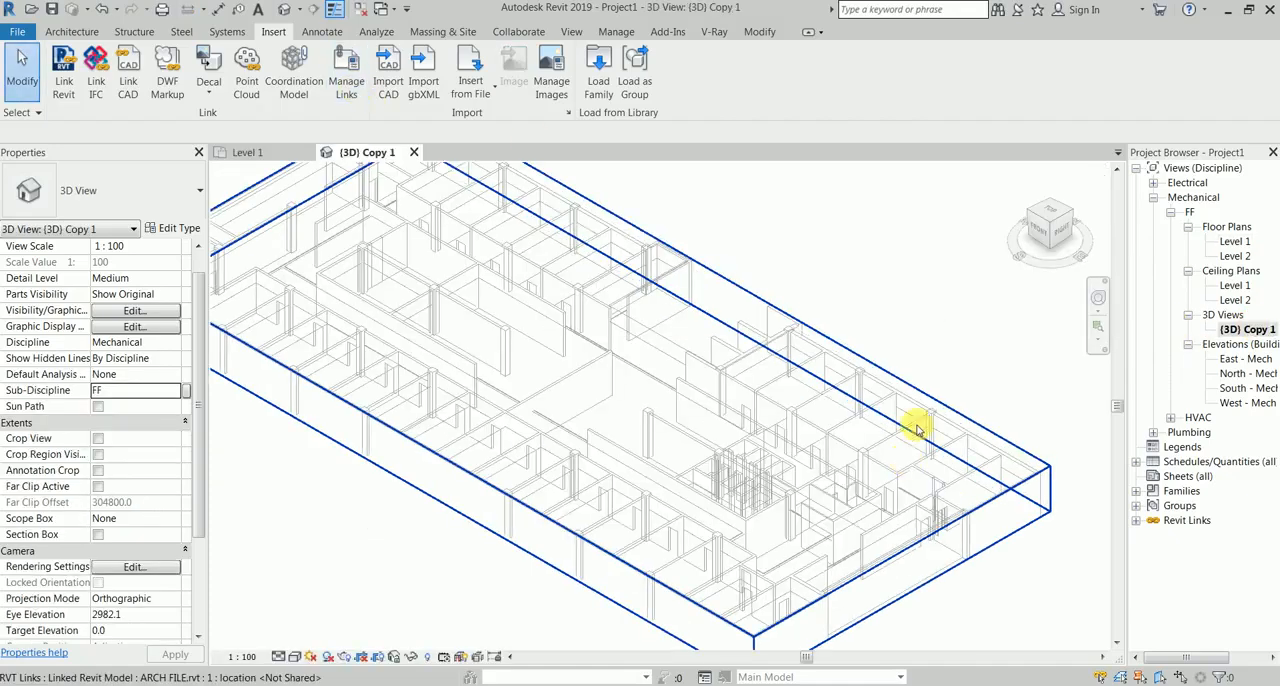
{"action": "double_click", "coordinate": [1236, 242]}
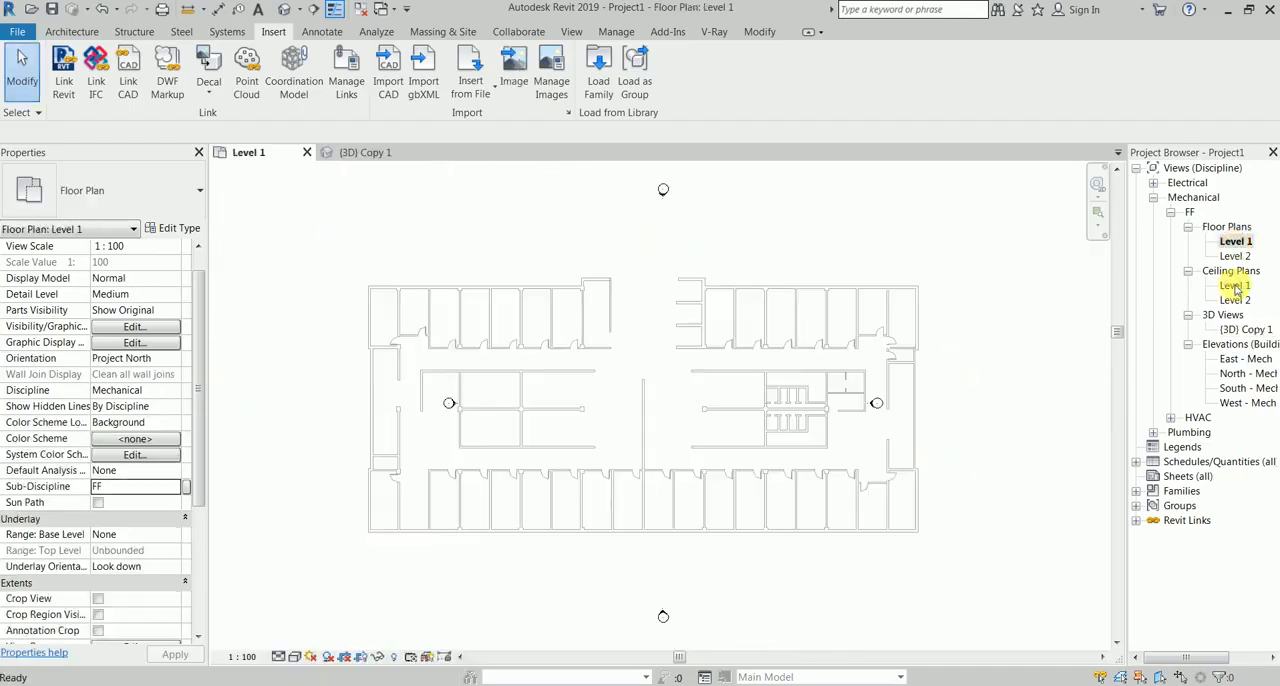
Step: Open the Level 1 ceiling plan of the mechanical FF views
{"action": "double_click", "coordinate": [1235, 286]}
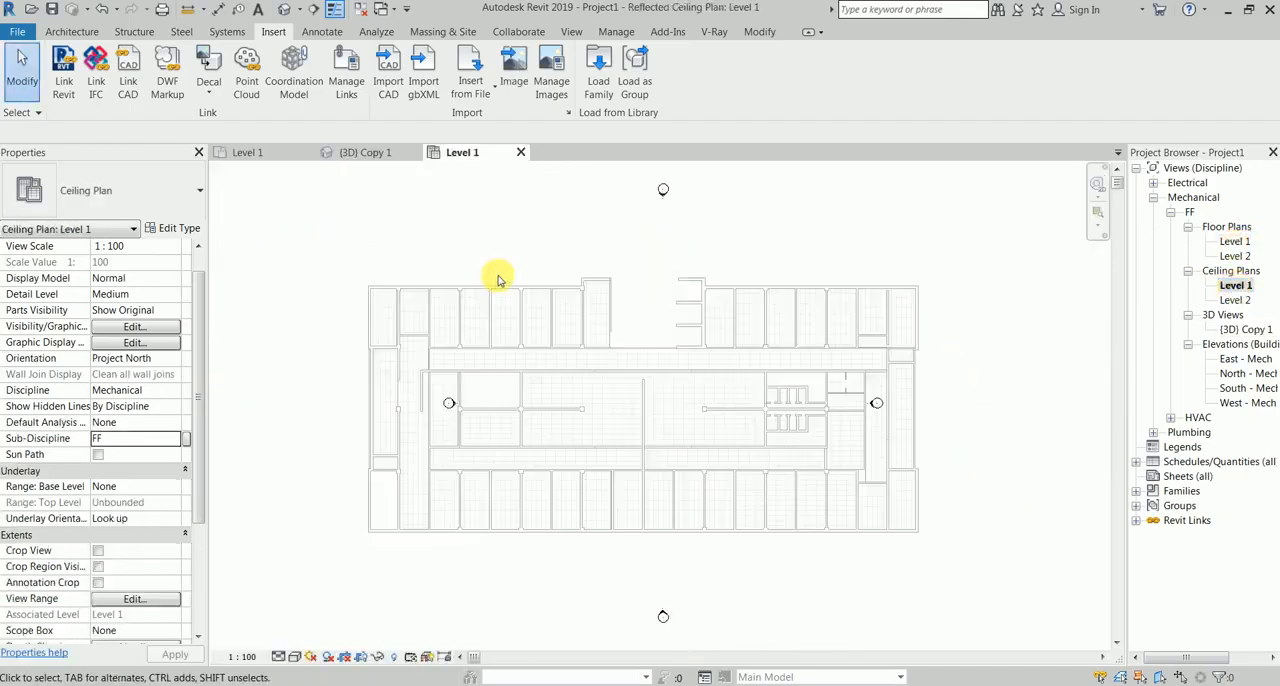
{"action": "scroll", "coordinate": [496, 282], "scroll_direction": "up", "scroll_amount": 1}
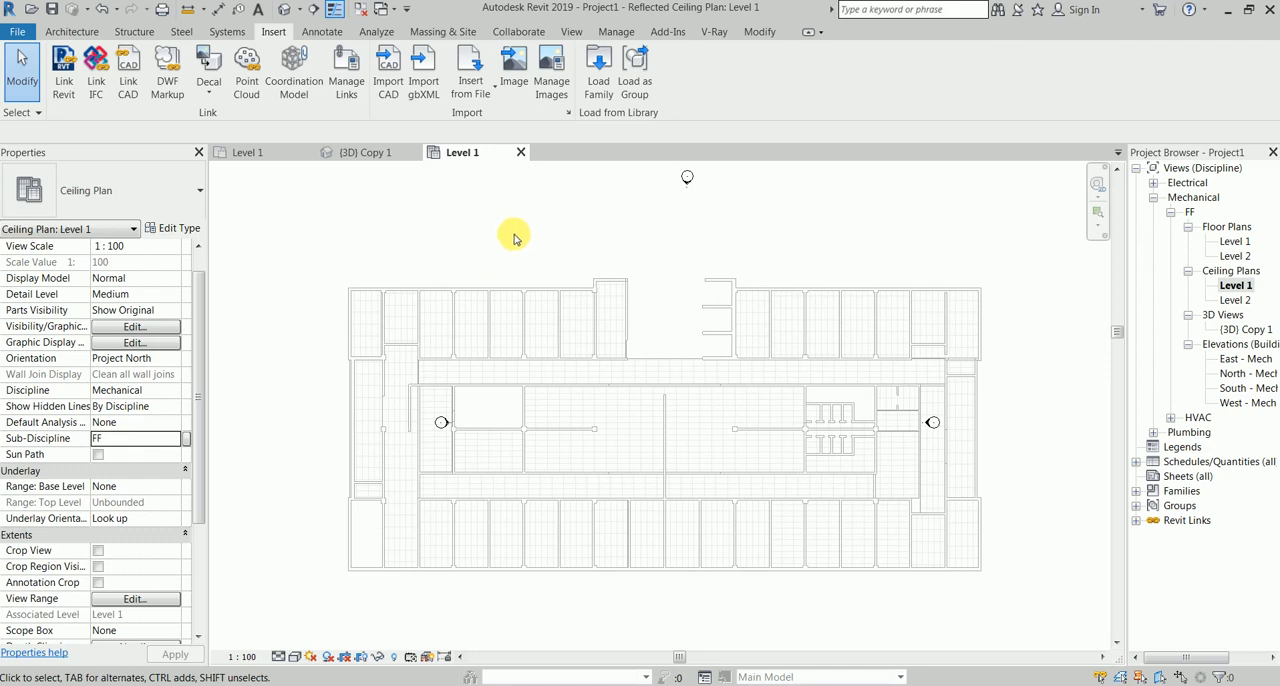
{"action": "middle_click_drag", "start_coordinate": [510, 230], "coordinate": [548, 214]}
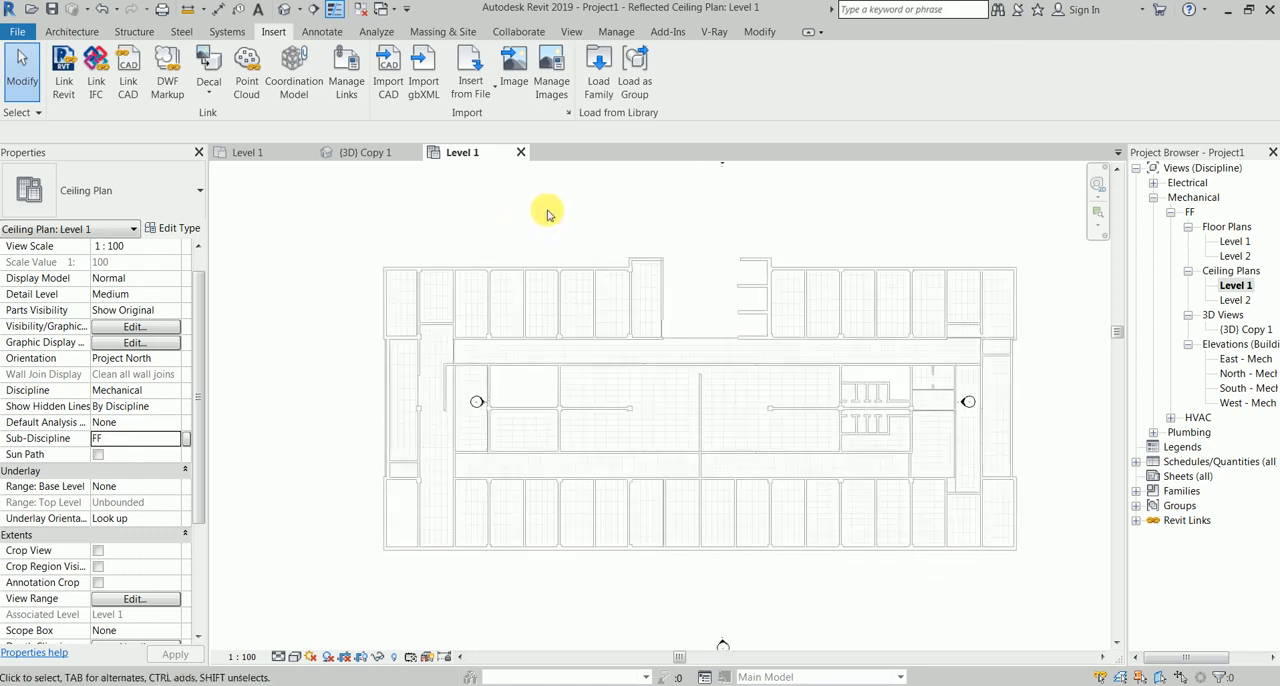
{"action": "scroll", "coordinate": [548, 214], "scroll_direction": "down", "scroll_amount": 1}
{"action": "middle_click_drag", "start_coordinate": [691, 206], "coordinate": [694, 266]}
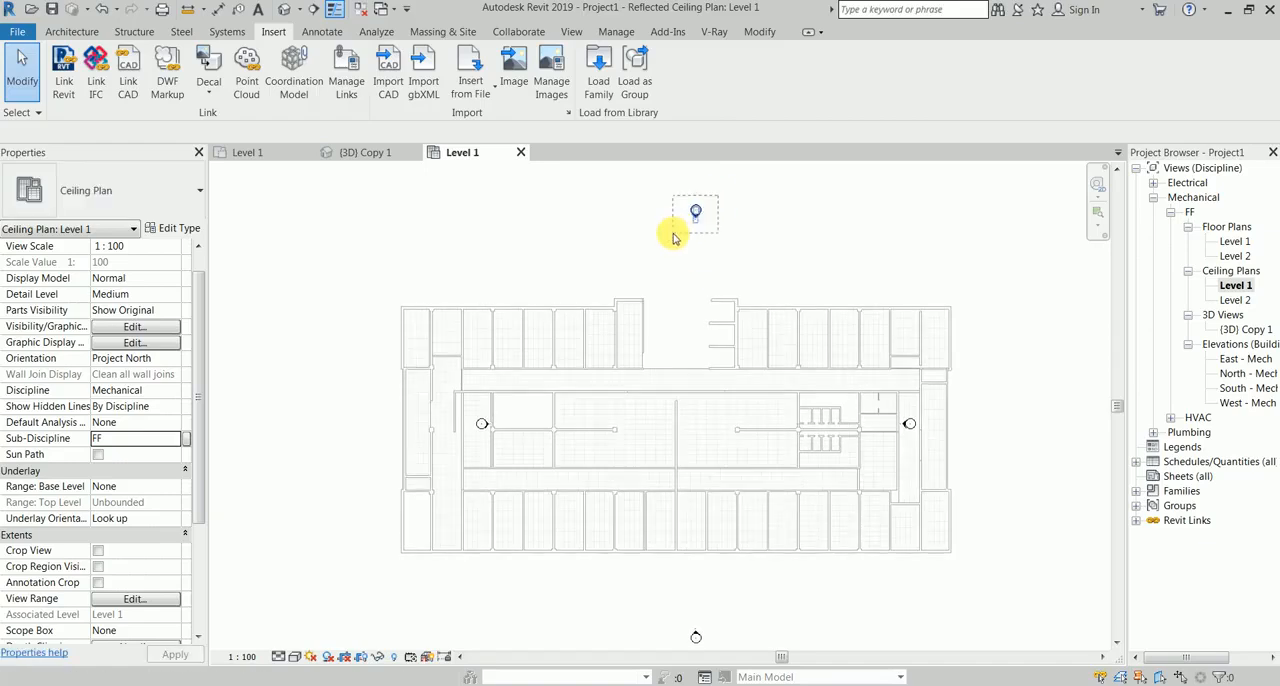
{"action": "left_click_drag", "start_coordinate": [673, 233], "coordinate": [673, 233]}
{"action": "mouse_move", "coordinate": [973, 394]}
{"action": "left_mouse_down"}
{"action": "mouse_move", "coordinate": [900, 429]}
{"action": "mouse_move", "coordinate": [1030, 405]}
{"action": "left_mouse_up"}
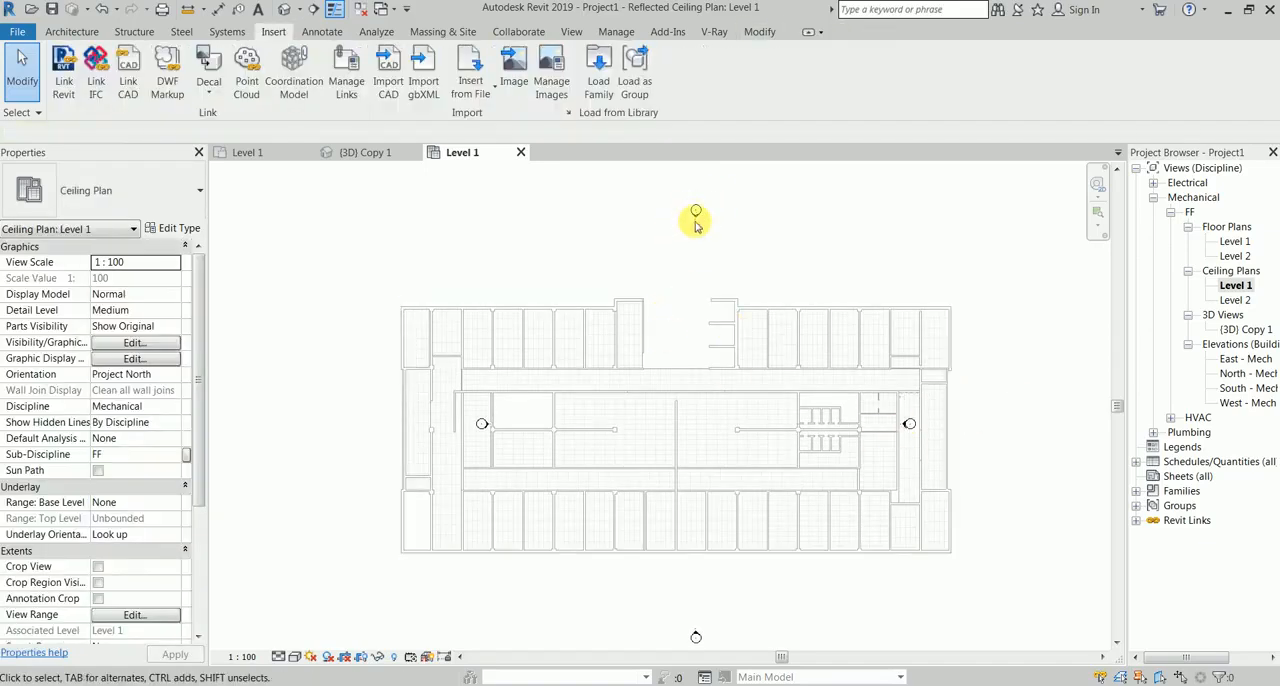
Step: Make the linked ARCH FILE.rvt model room bounding and turn off the selection of links
{"action": "left_click", "coordinate": [659, 376]}
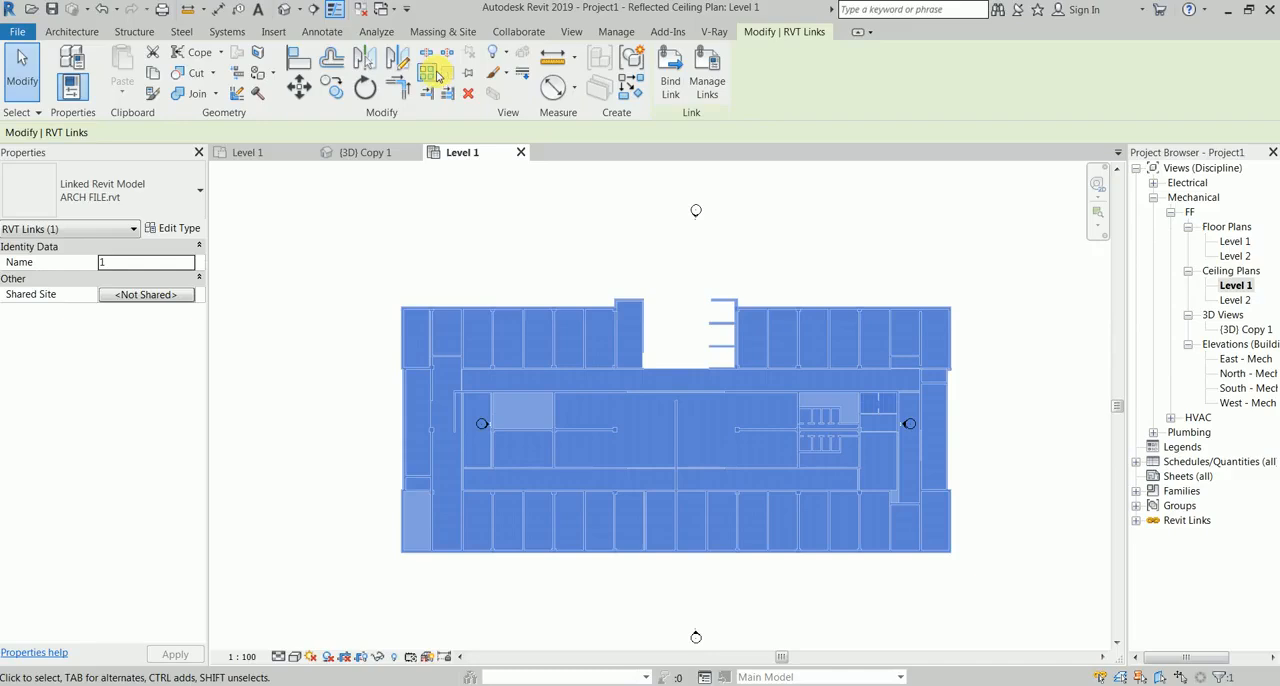
{"action": "left_click", "coordinate": [165, 229]}
{"action": "left_click", "coordinate": [771, 213]}
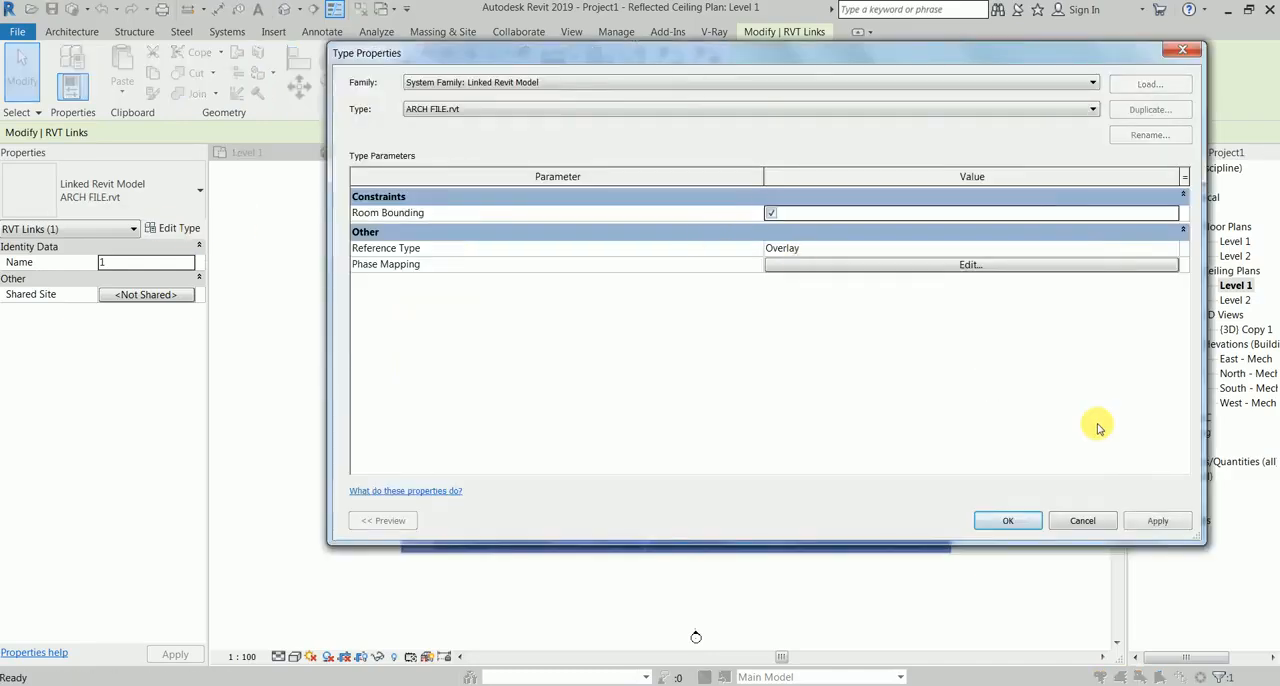
{"action": "left_click", "coordinate": [1160, 521]}
{"action": "left_click", "coordinate": [996, 521]}
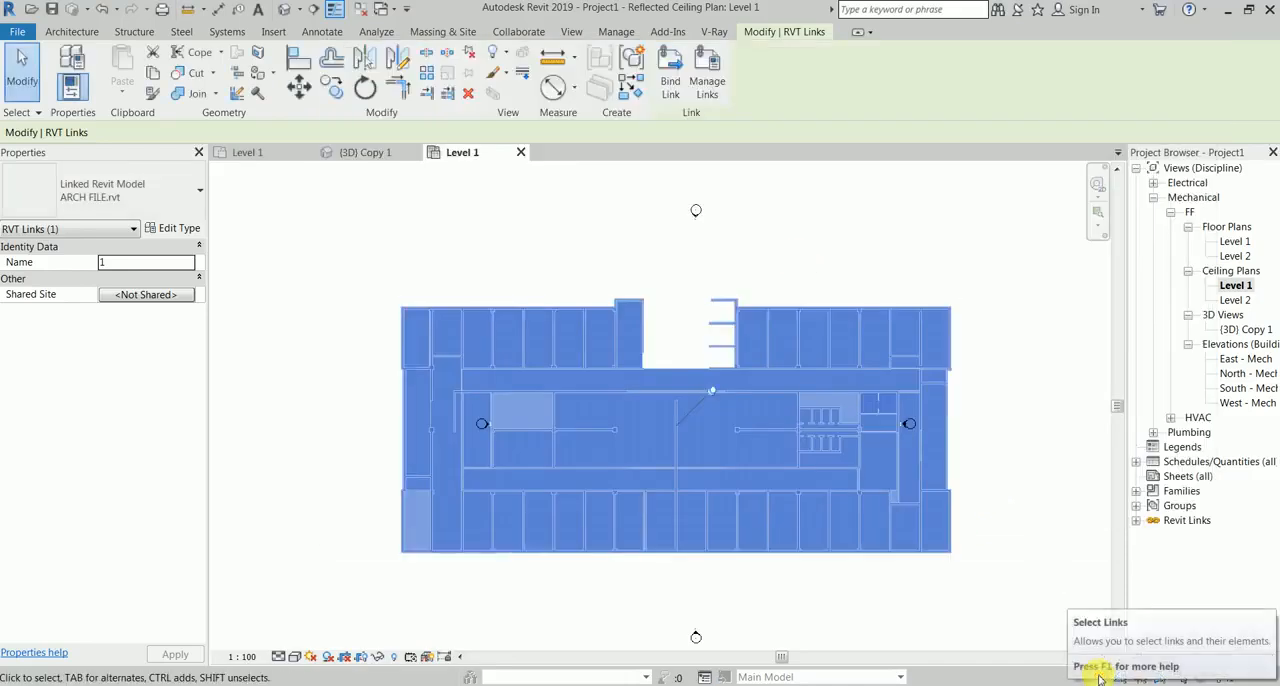
{"action": "left_click", "coordinate": [1100, 679]}
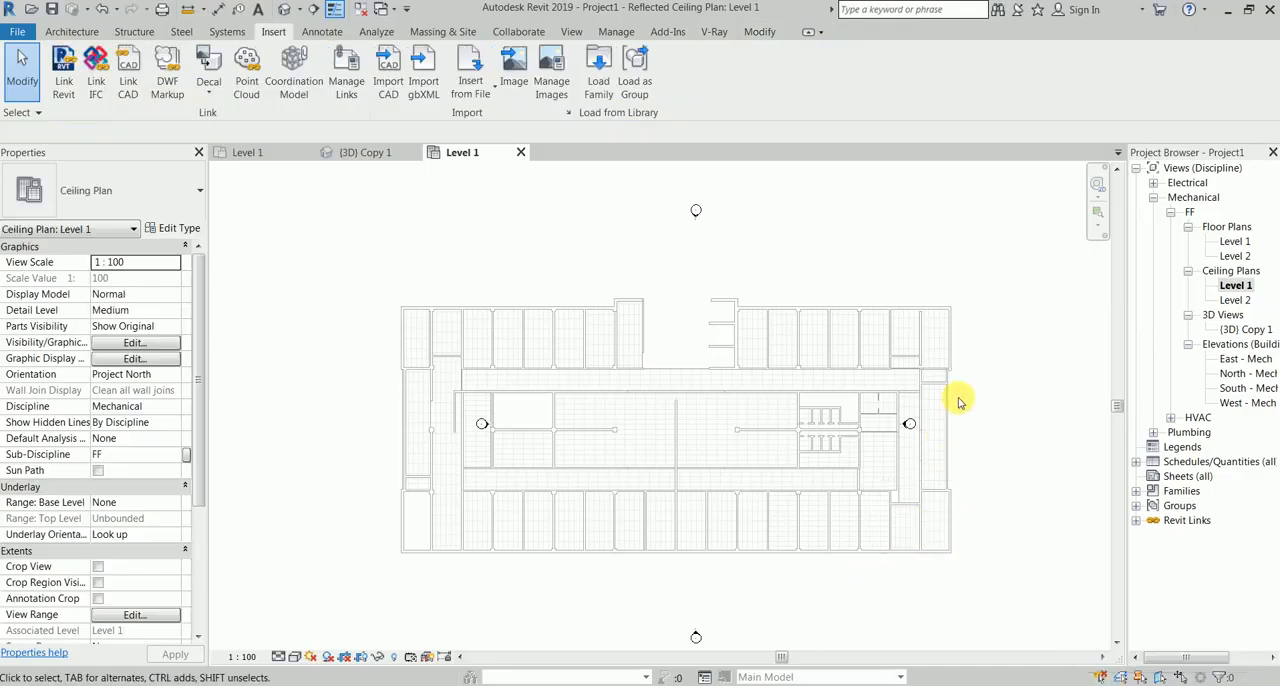
Step: Move the east and west elevation markers outside the building outline
{"action": "mouse_move", "coordinate": [958, 399]}
{"action": "left_mouse_down"}
{"action": "mouse_move", "coordinate": [860, 443]}
{"action": "mouse_move", "coordinate": [1002, 425]}
{"action": "left_mouse_up"}
{"action": "mouse_move", "coordinate": [523, 401]}
{"action": "left_mouse_down"}
{"action": "mouse_move", "coordinate": [436, 444]}
{"action": "mouse_move", "coordinate": [350, 424]}
{"action": "left_mouse_up"}
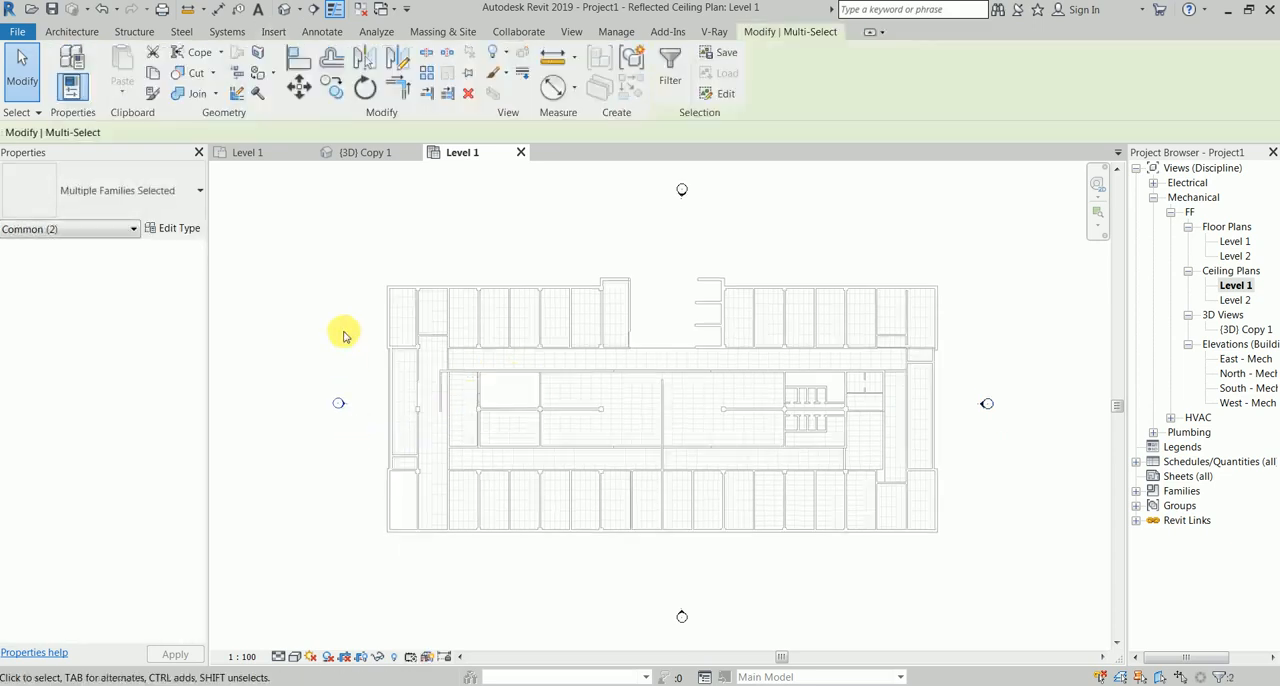
{"action": "left_click", "coordinate": [285, 291]}
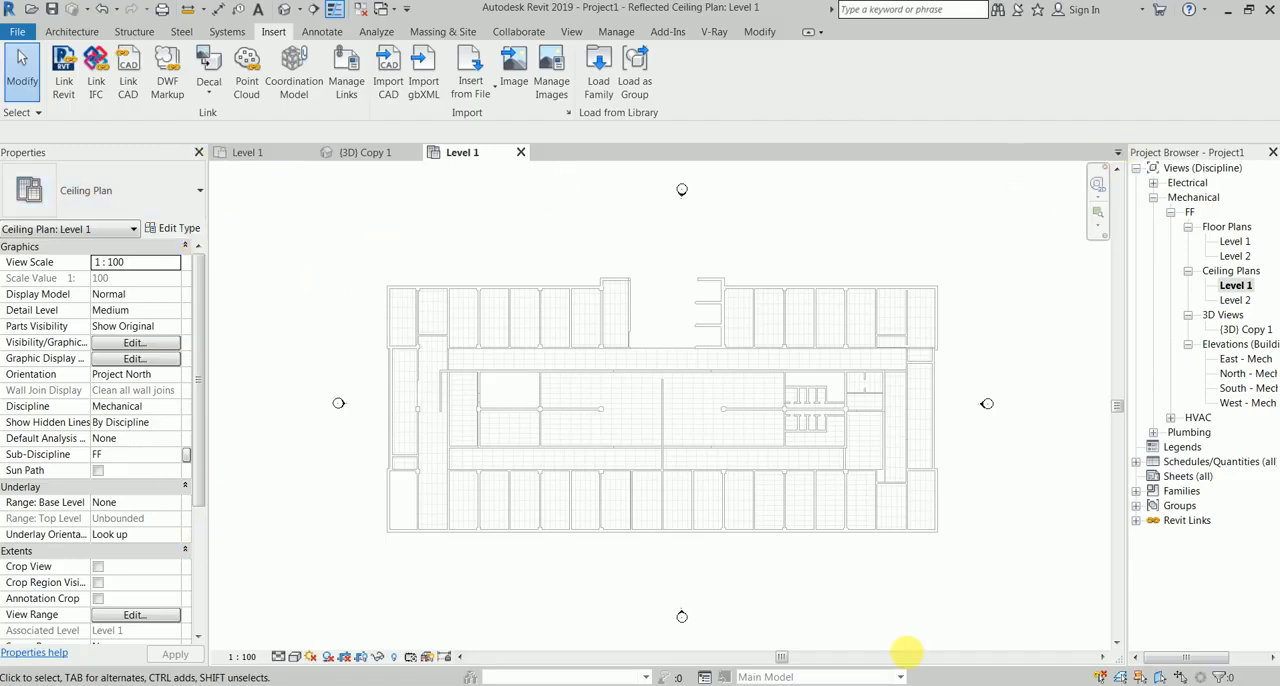
Step: Hide the Elevations annotation category in the Level 1 ceiling plan through the Visibility/Graphic Overrides
{"action": "scroll", "coordinate": [749, 294], "scroll_direction": "up", "scroll_amount": 3}
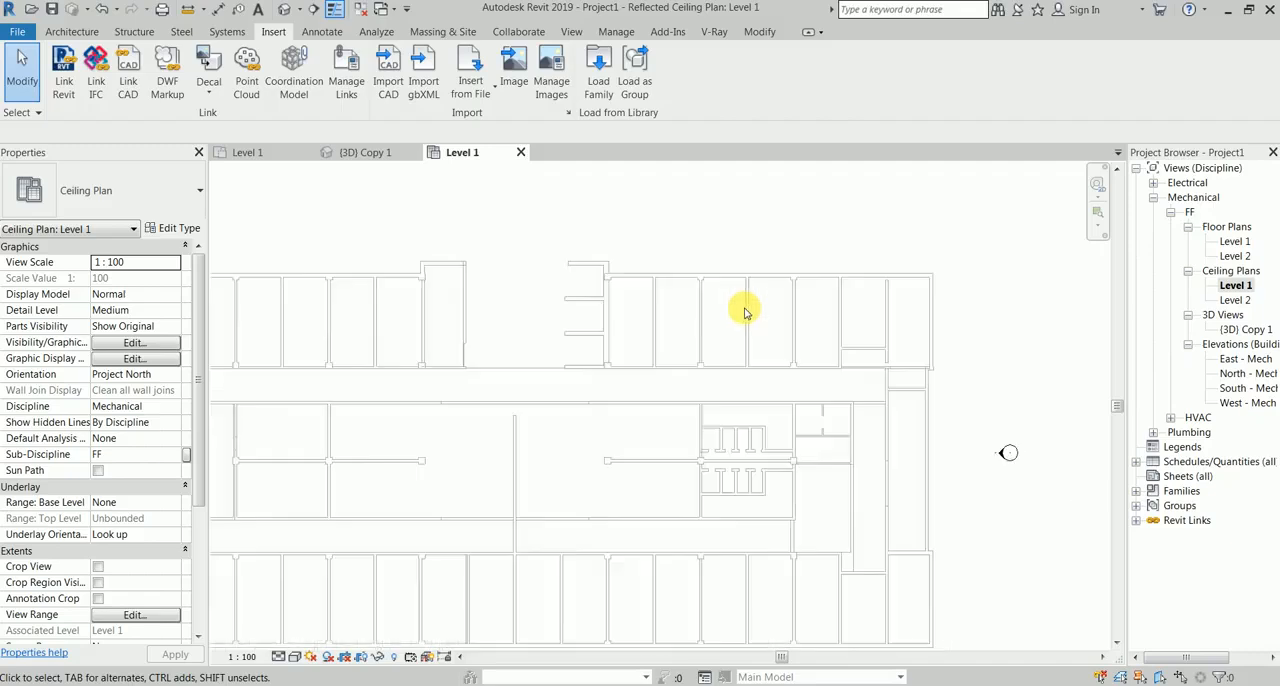
{"action": "scroll", "coordinate": [602, 354], "scroll_direction": "down", "scroll_amount": 3}
{"action": "middle_click_drag", "start_coordinate": [479, 270], "coordinate": [579, 286]}
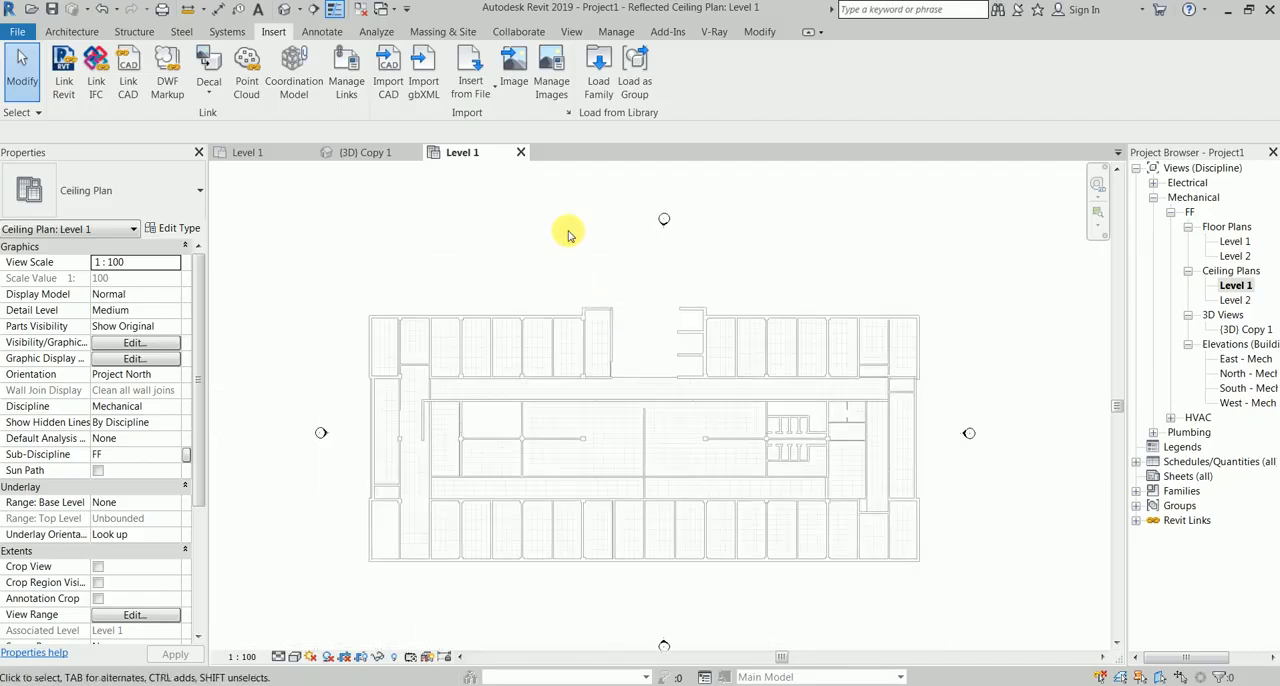
{"action": "key", "text": "v"}
{"action": "key", "text": "v"}
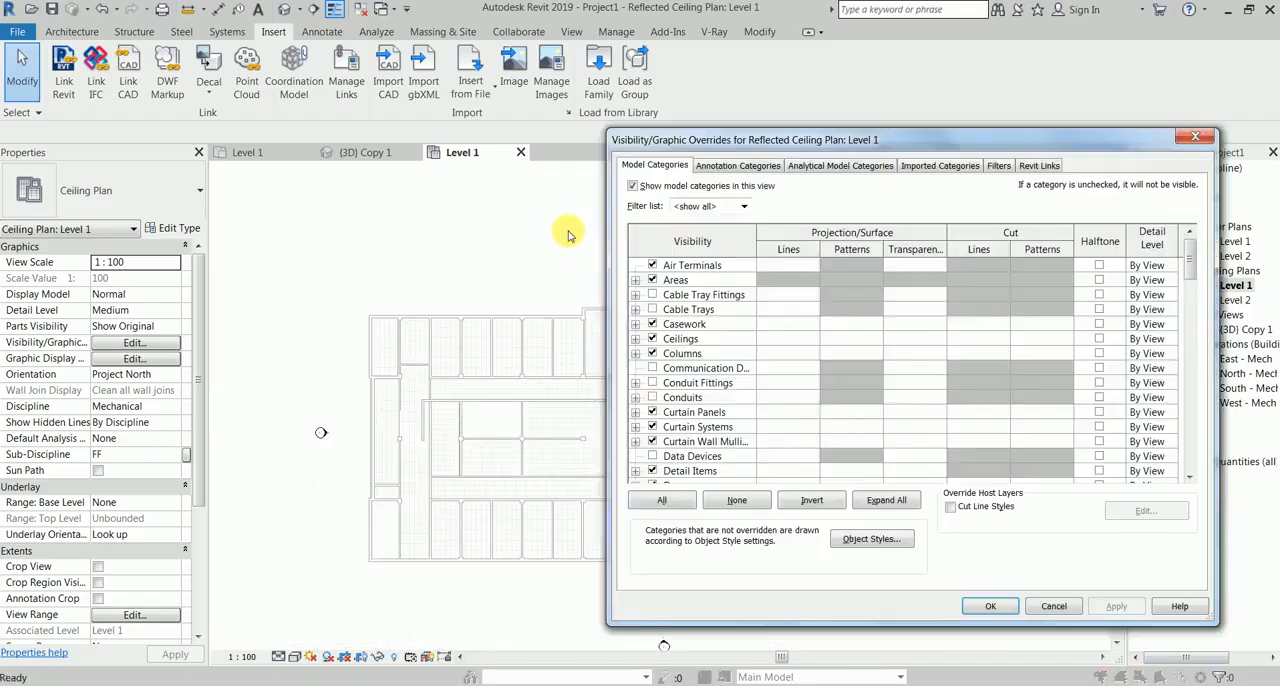
{"action": "left_click", "coordinate": [740, 165]}
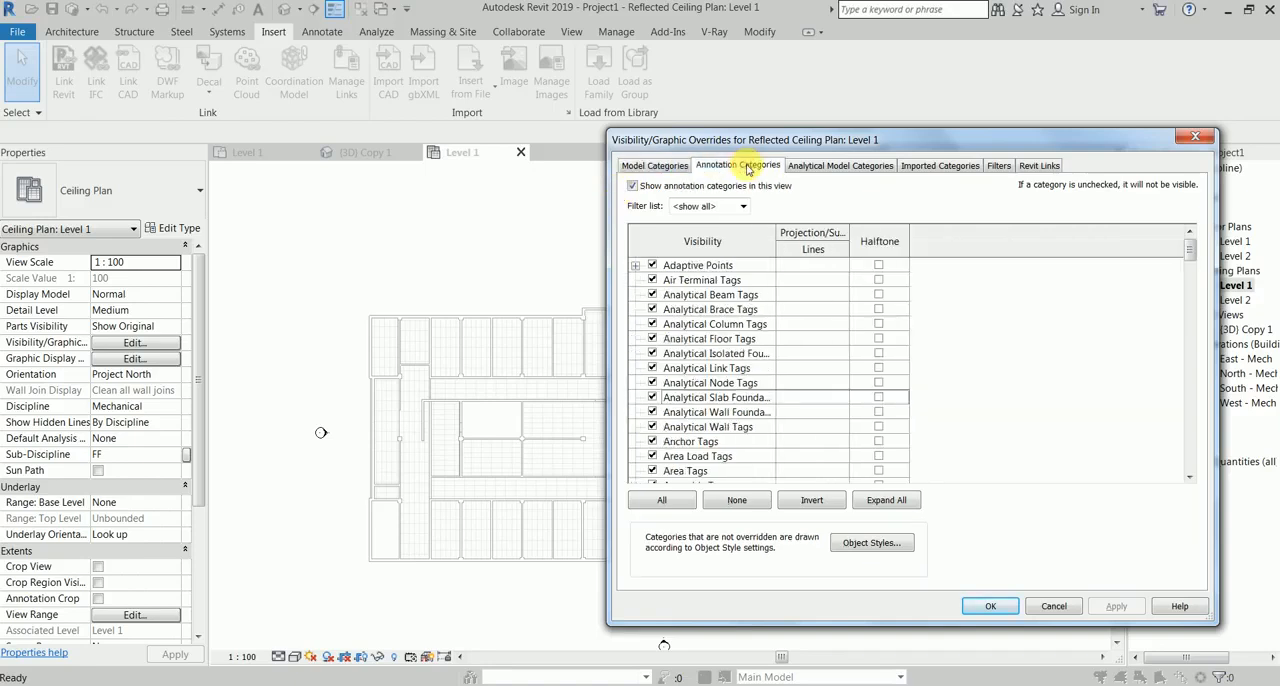
{"action": "left_click", "coordinate": [731, 311]}
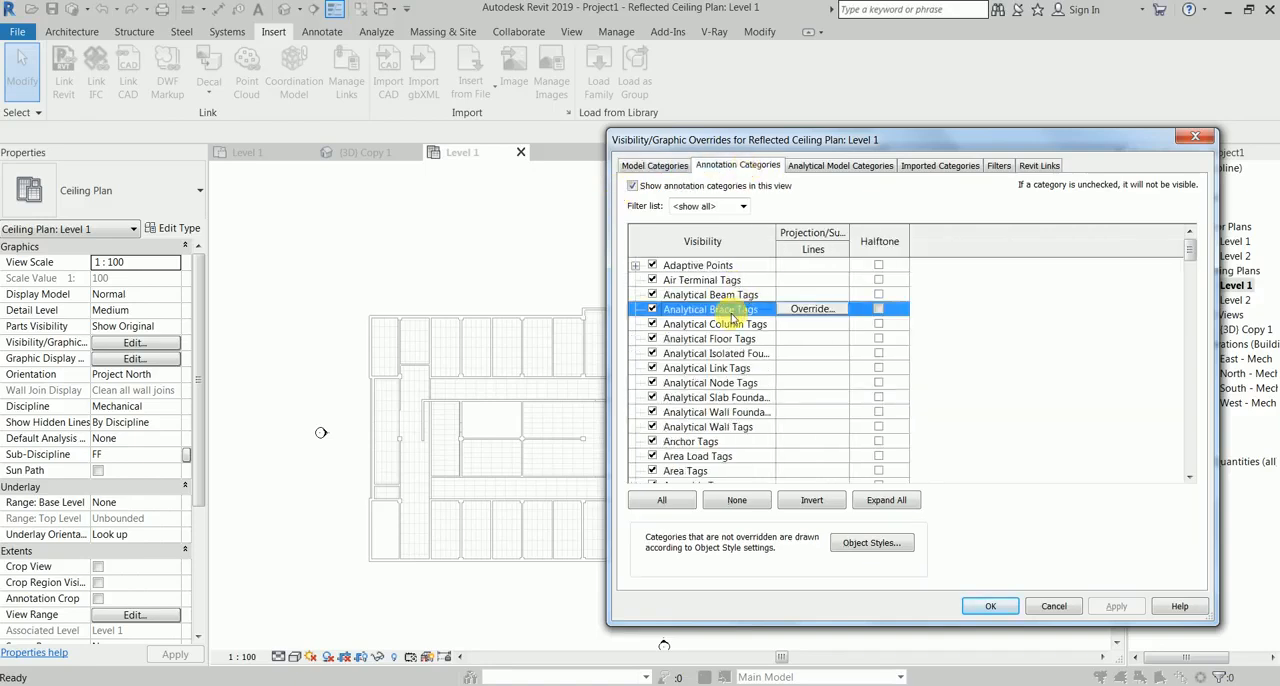
{"action": "key", "text": "e"}
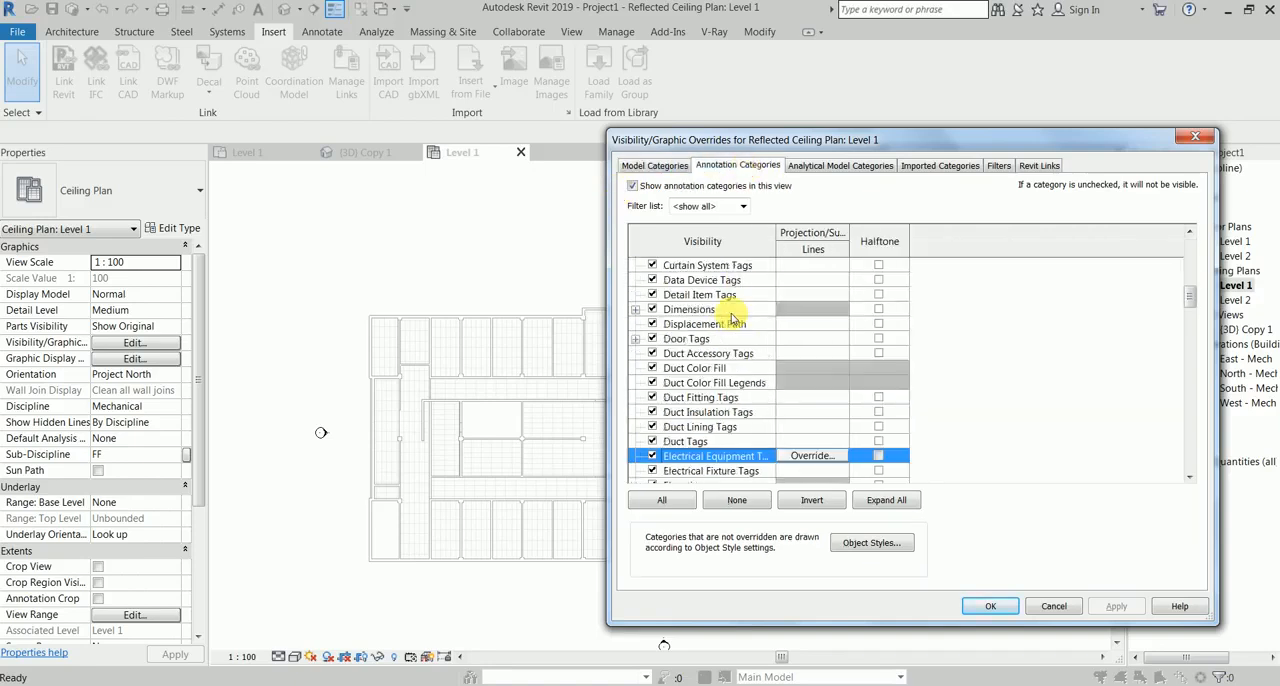
{"action": "scroll", "coordinate": [731, 318], "scroll_direction": "down", "scroll_amount": 3}
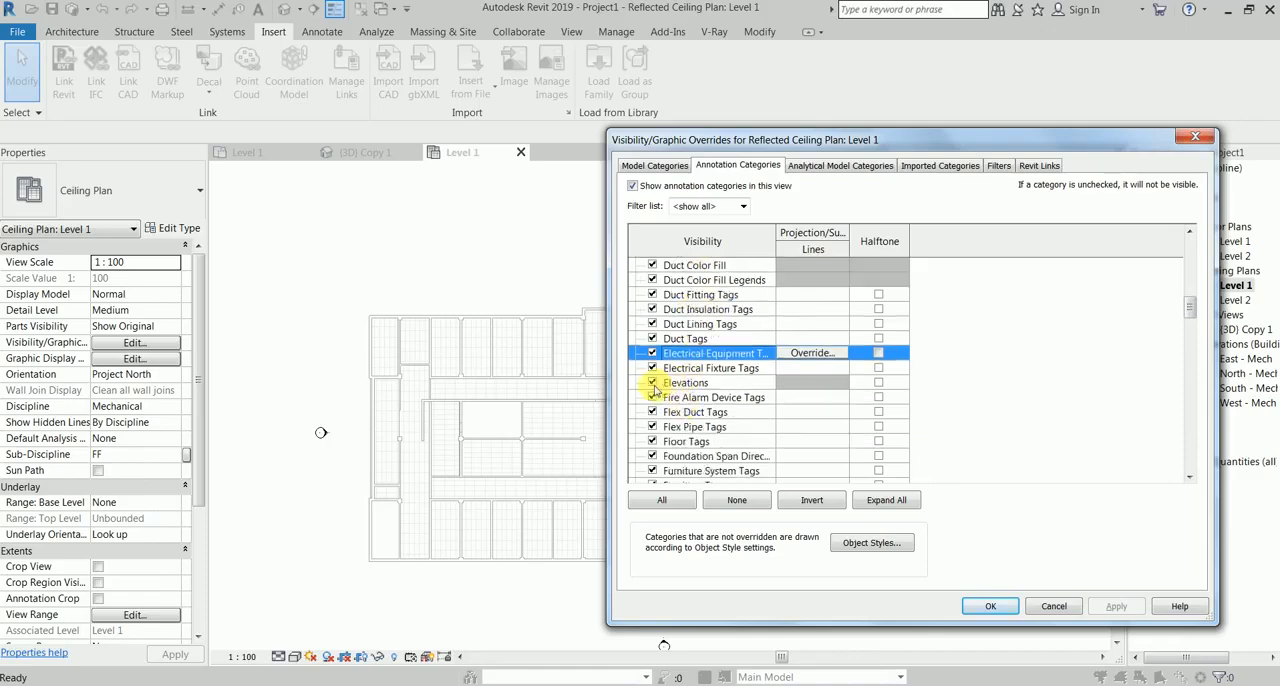
{"action": "left_click", "coordinate": [652, 383]}
{"action": "left_click", "coordinate": [1116, 606]}
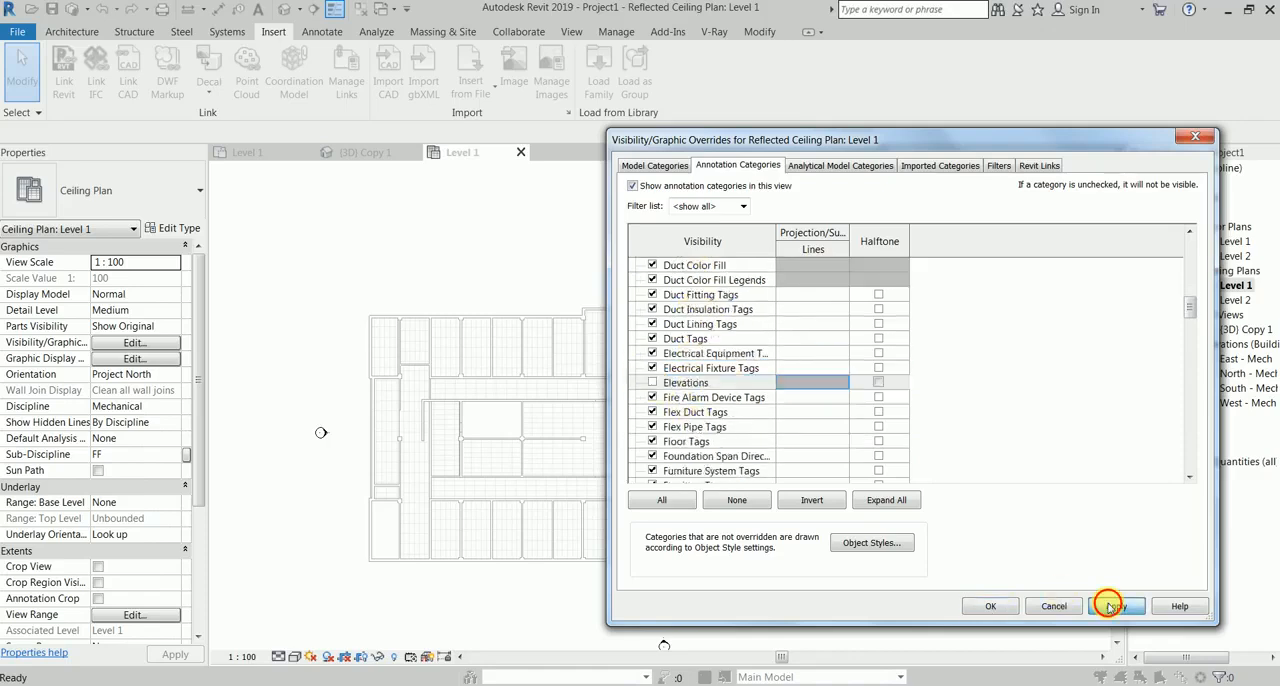
{"action": "left_click", "coordinate": [990, 606]}
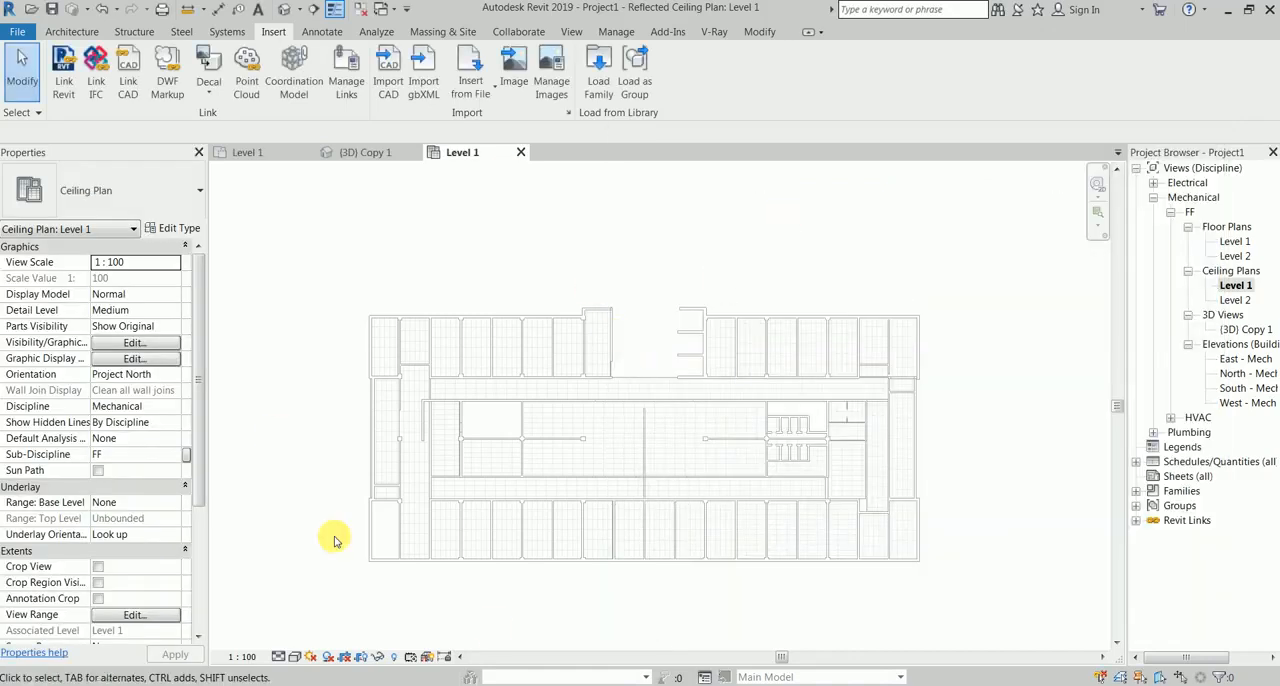
Step: Close all inactive views, keeping only the Level 1 ceiling plan open
{"action": "scroll", "coordinate": [605, 290], "scroll_direction": "up", "scroll_amount": 1}
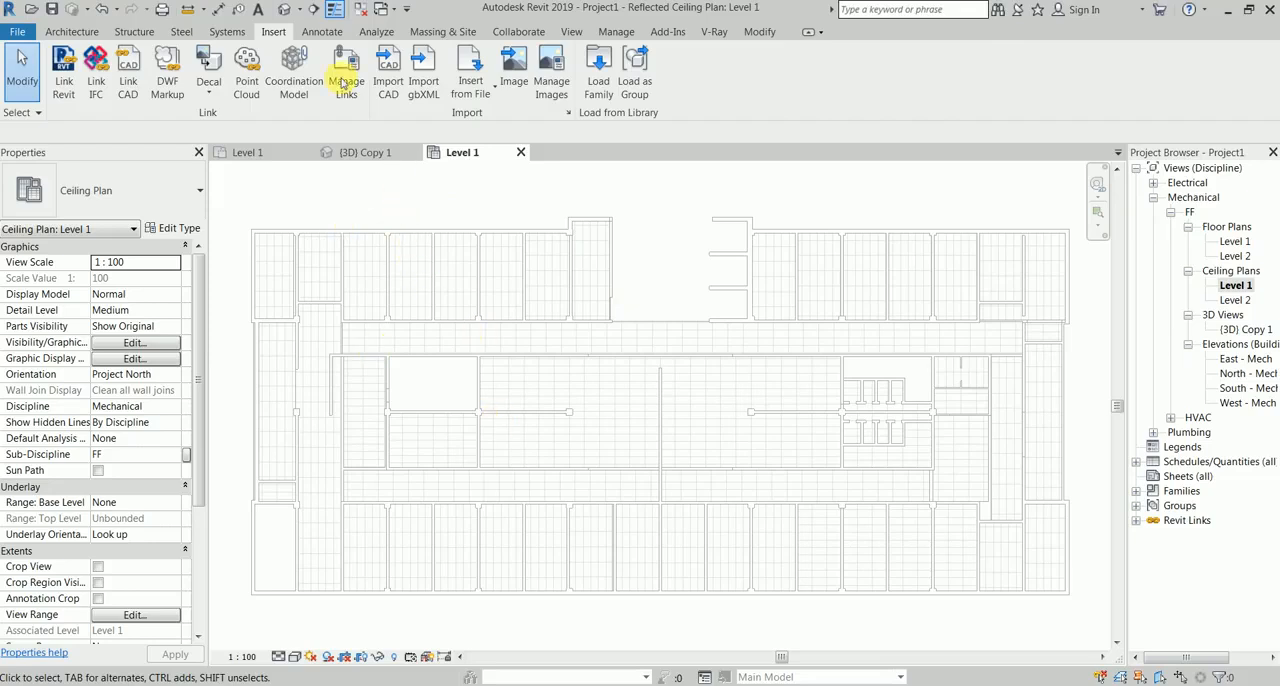
{"action": "left_click", "coordinate": [358, 9]}
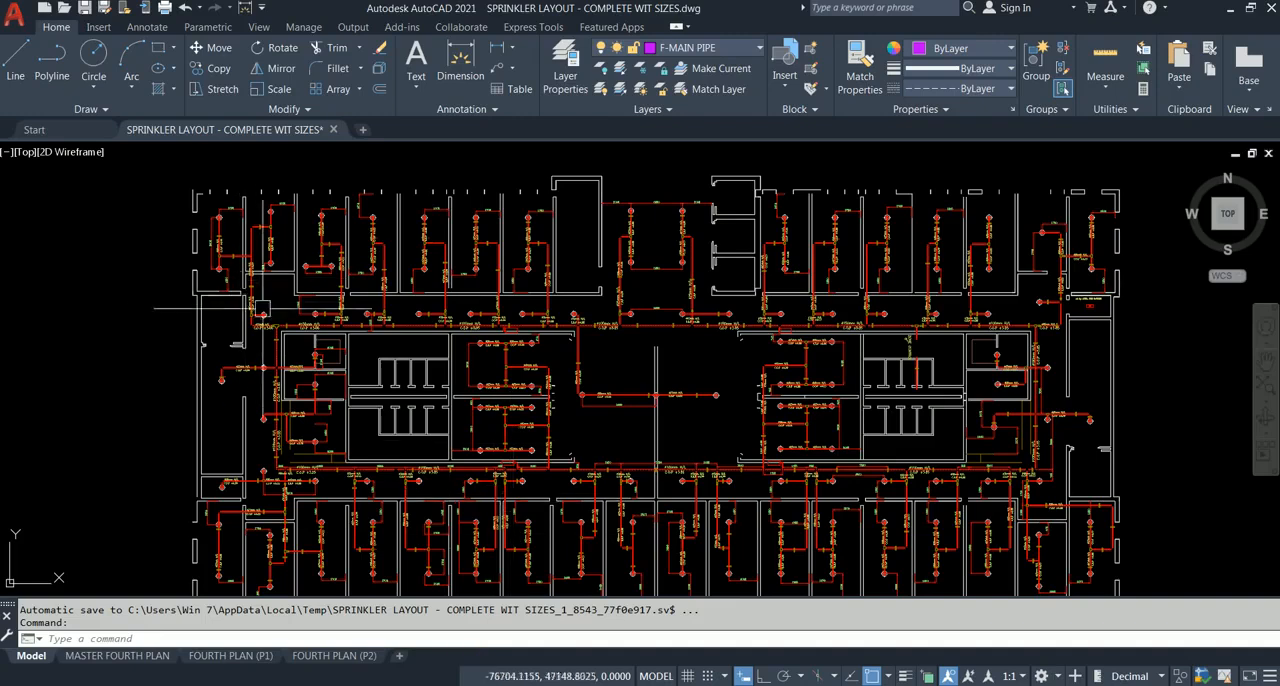
Step: Switch to the AutoCAD sprinkler layout and draw a short horizontal line from the building's upper-left outer wall corner with Ortho on
{"action": "middle_click_drag", "start_coordinate": [262, 302], "coordinate": [240, 226]}
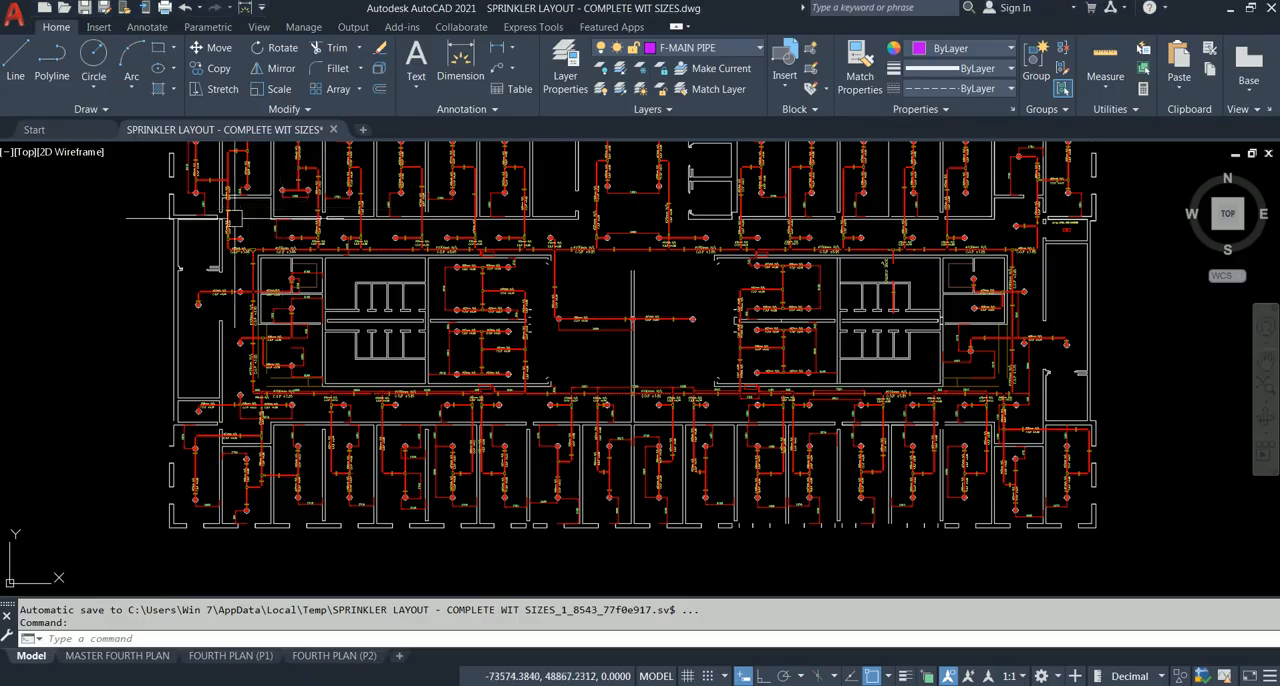
{"action": "middle_click_drag", "start_coordinate": [236, 351], "coordinate": [270, 358]}
{"action": "scroll", "coordinate": [186, 234], "scroll_direction": "up", "scroll_amount": 5}
{"action": "scroll", "coordinate": [306, 257], "scroll_direction": "up", "scroll_amount": 5}
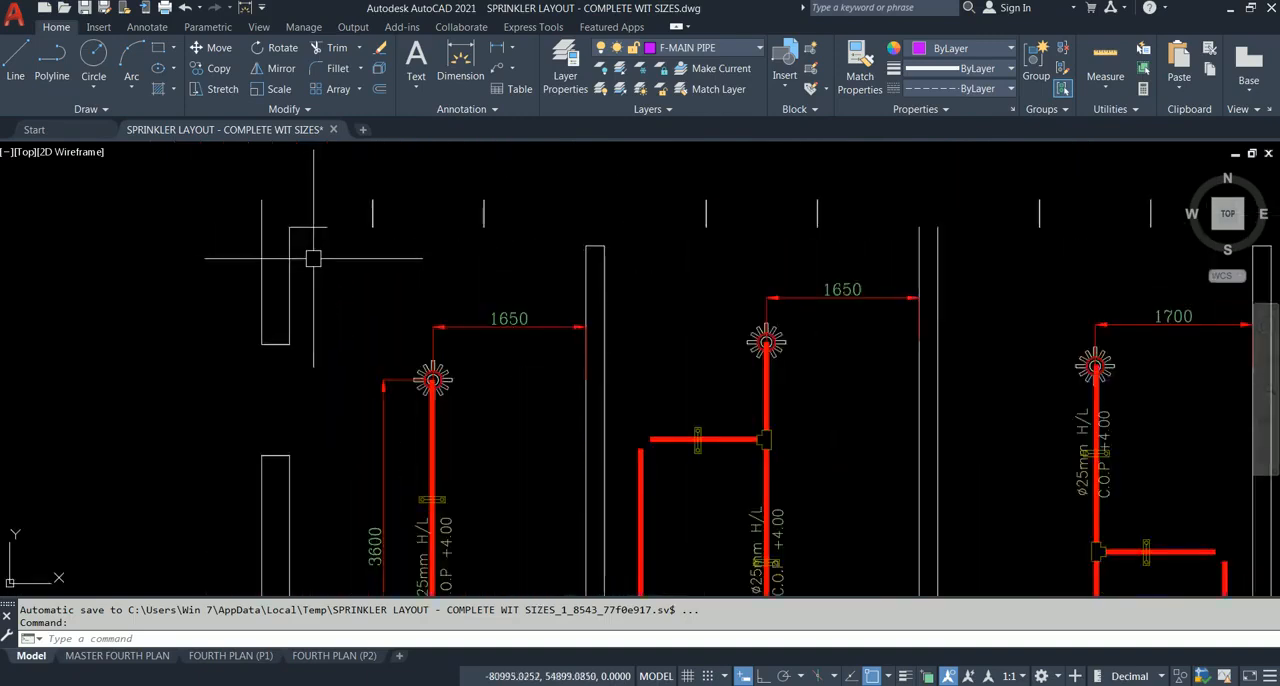
{"action": "mouse_move", "coordinate": [300, 222]}
{"action": "middle_mouse_down"}
{"action": "mouse_move", "coordinate": [279, 291]}
{"action": "mouse_move", "coordinate": [474, 303]}
{"action": "middle_mouse_up"}
{"action": "scroll", "coordinate": [294, 255], "scroll_direction": "down", "scroll_amount": 3}
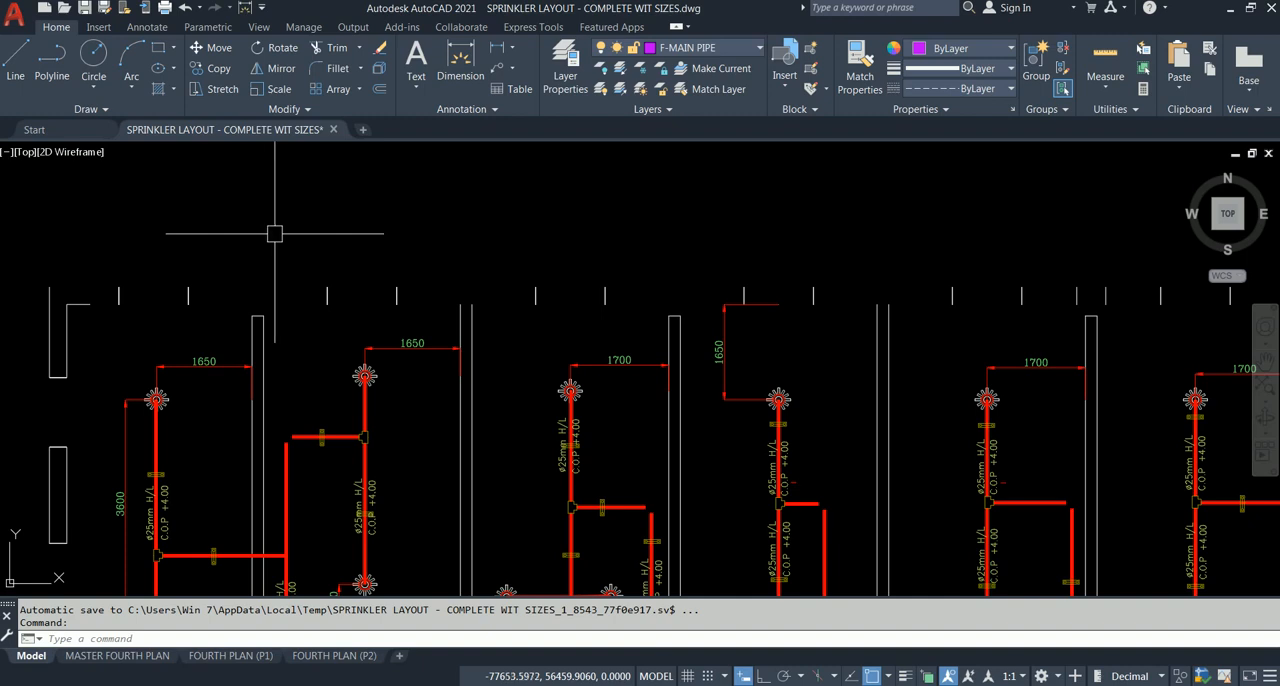
{"action": "type", "text": "L"}
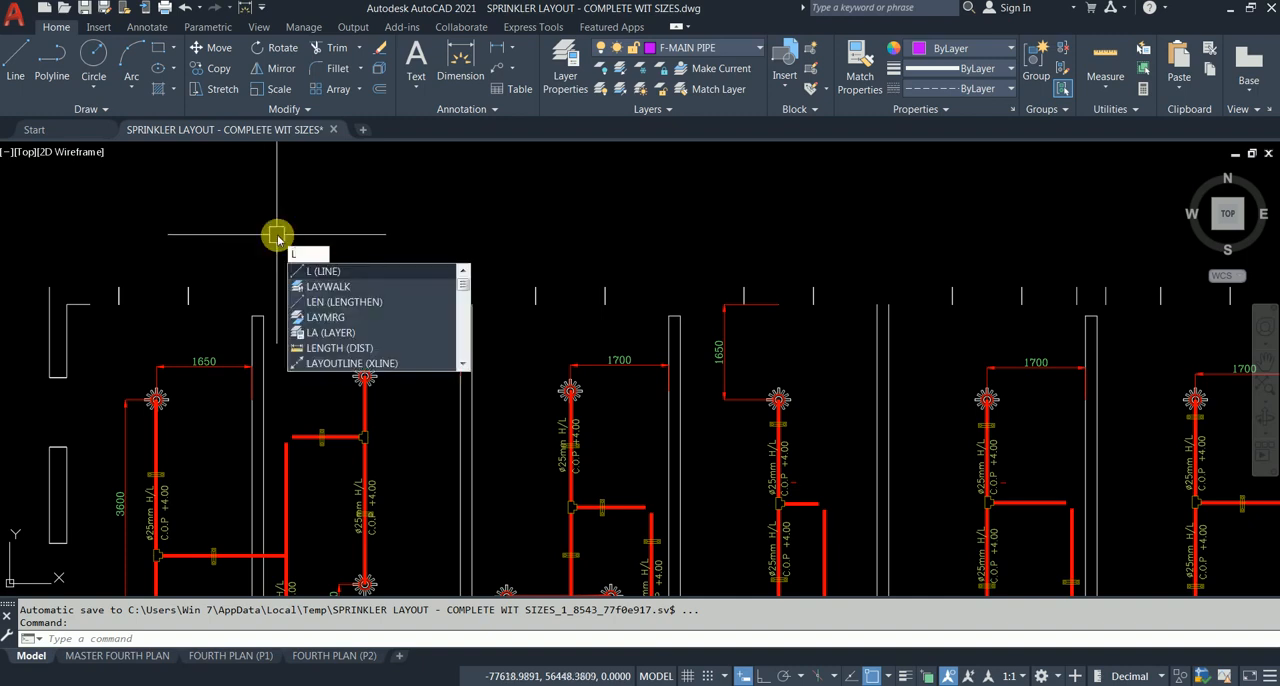
{"action": "type", "text": "IN"}
{"action": "key", "text": "Return"}
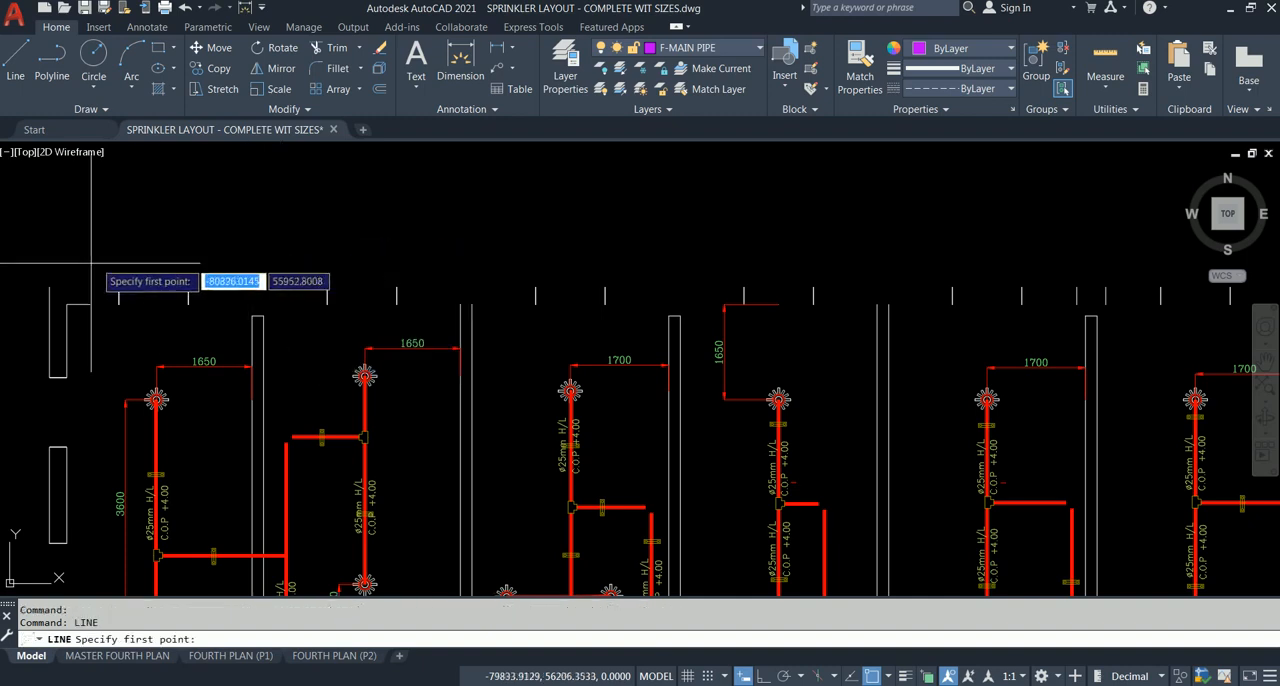
{"action": "left_click", "coordinate": [49, 287]}
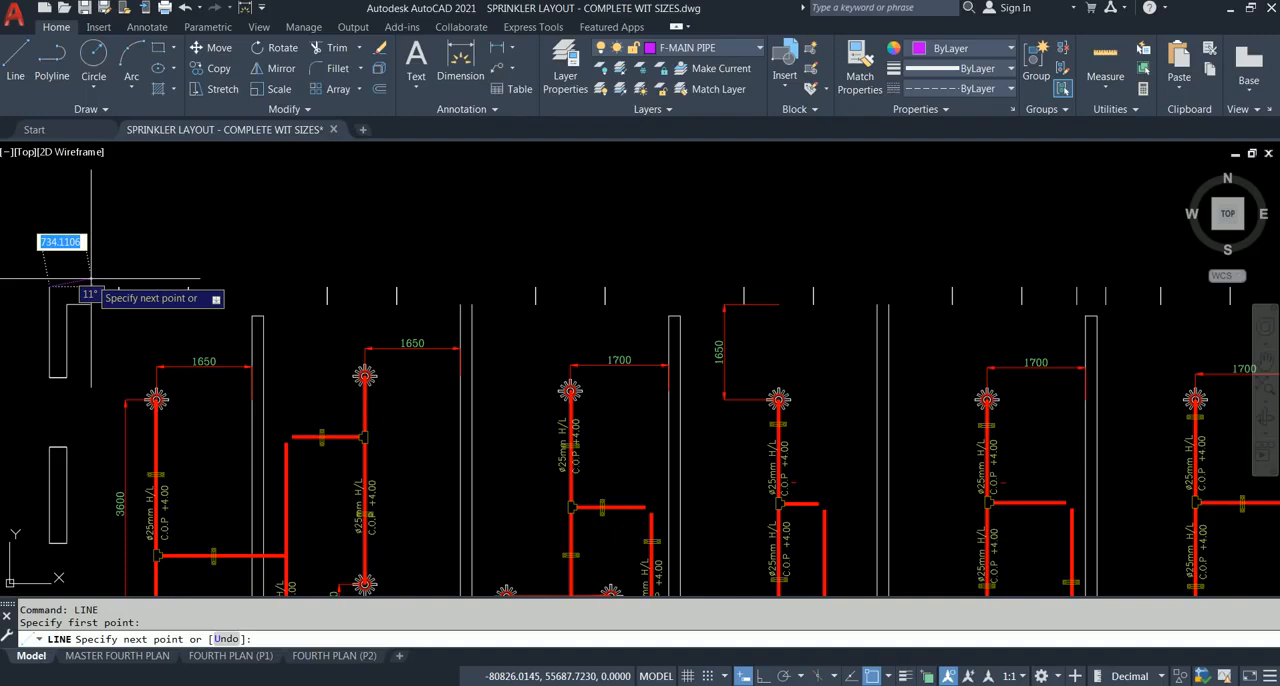
{"action": "key", "text": "F8"}
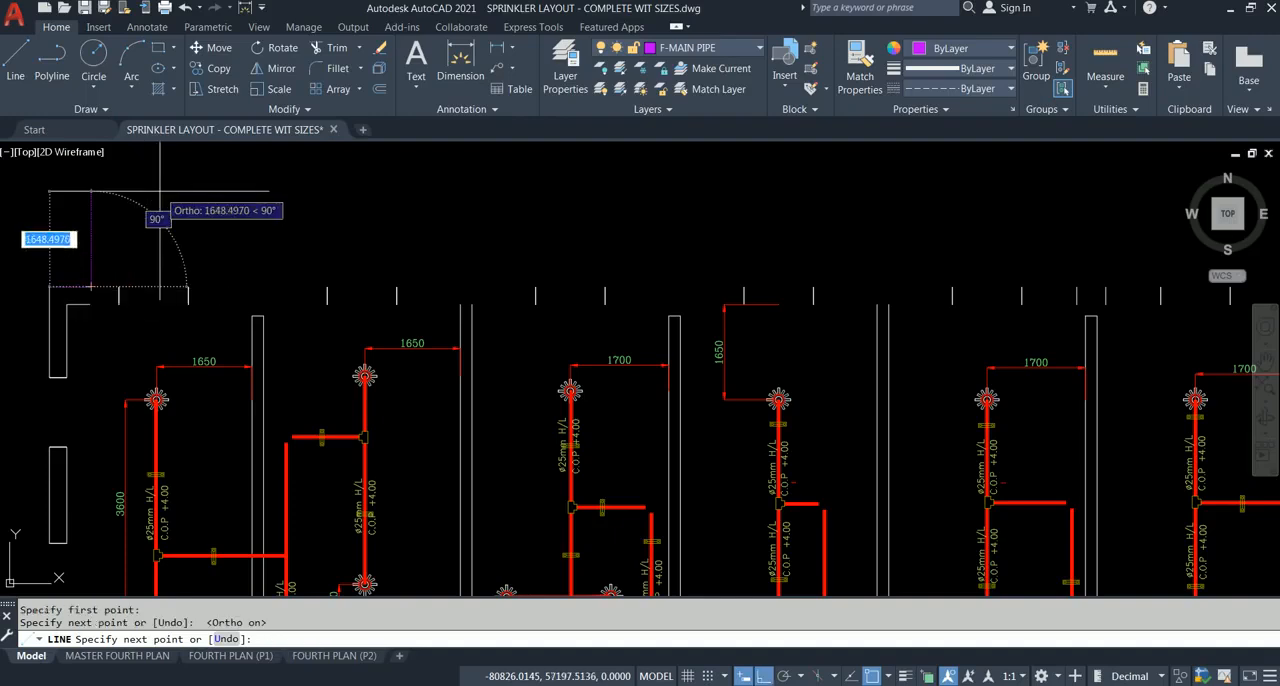
{"action": "key", "text": "Escape"}
Step: Lengthen the new line dynamically along the outer face of the upper wall to the lower outer corner of the projecting room's wall
{"action": "middle_click_drag", "start_coordinate": [113, 247], "coordinate": [177, 249]}
{"action": "scroll", "coordinate": [205, 287], "scroll_direction": "down", "scroll_amount": 3}
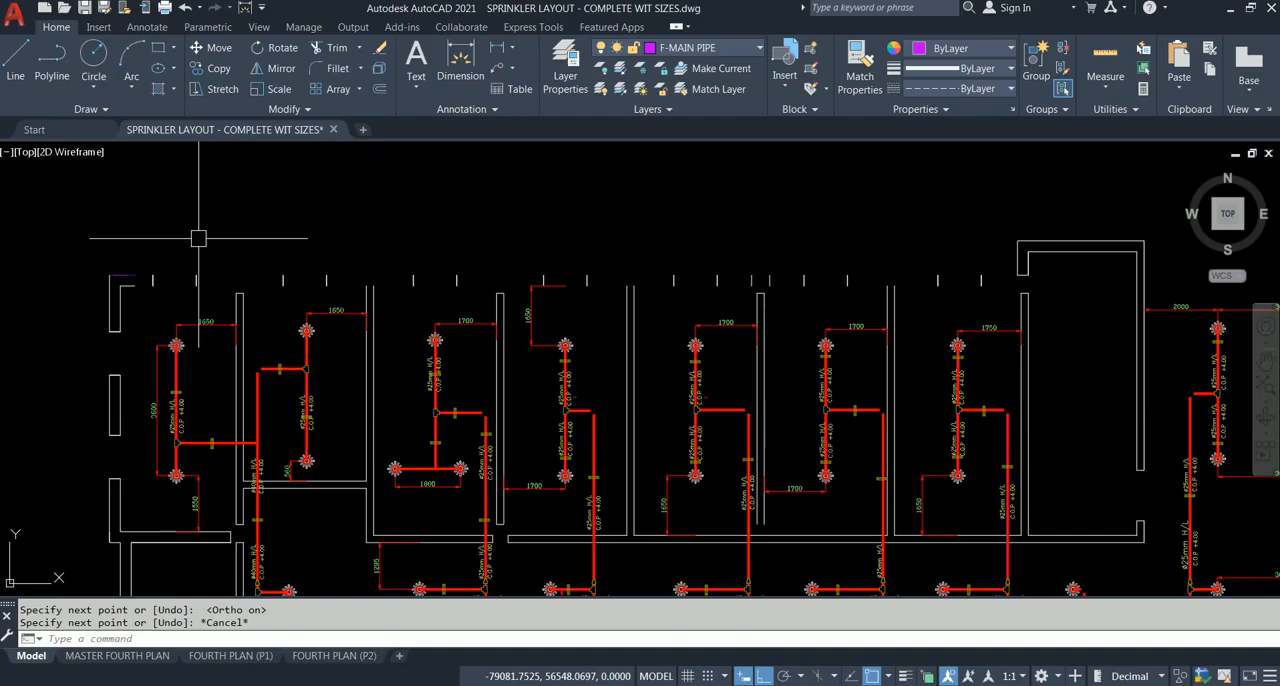
{"action": "type", "text": "h"}
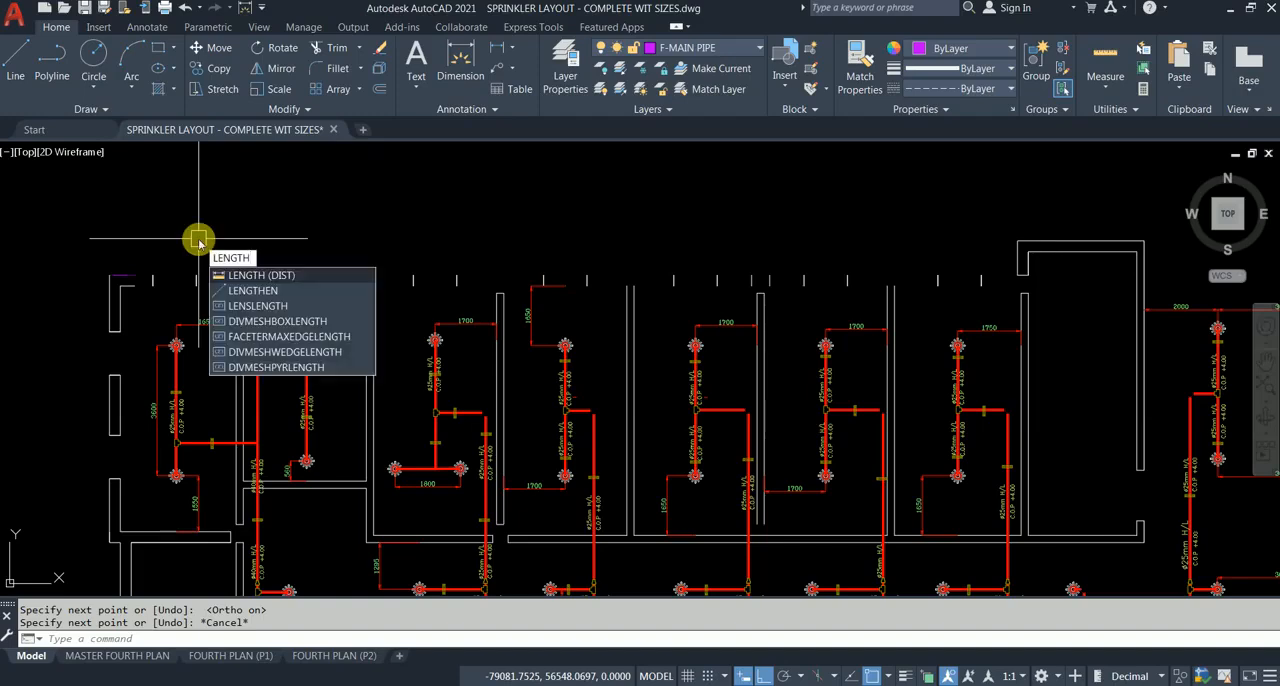
{"action": "key", "text": "Down"}
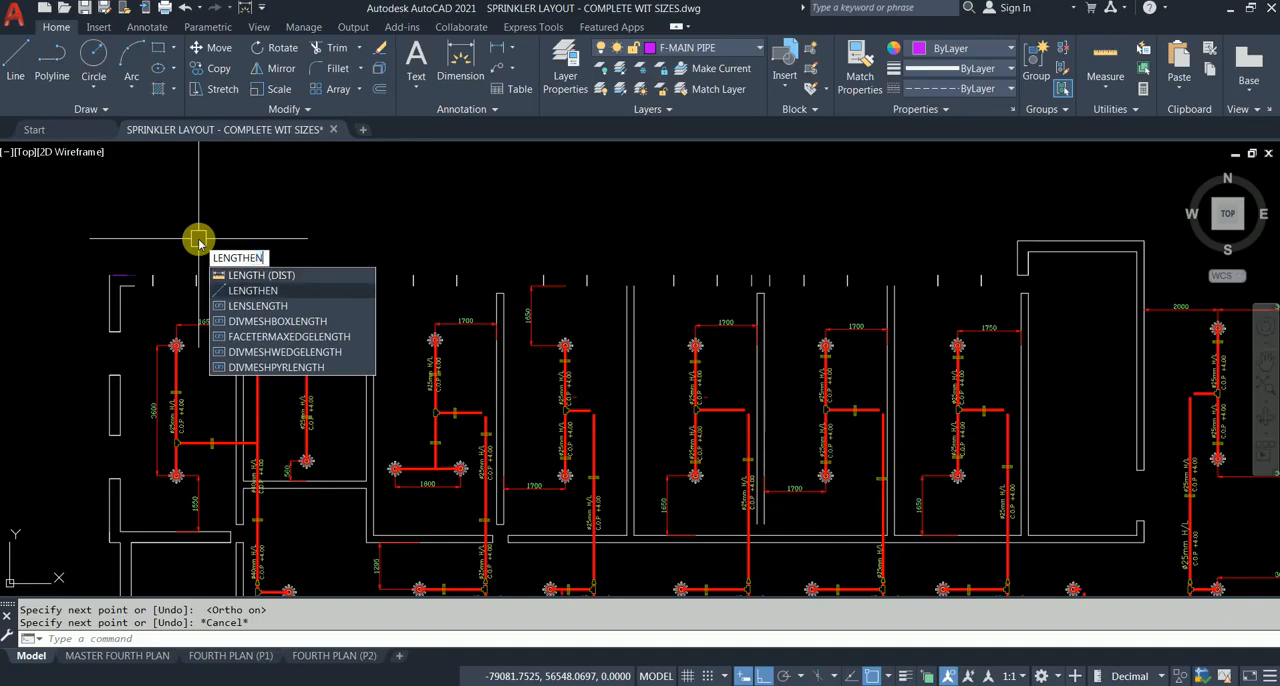
{"action": "key", "text": "Return"}
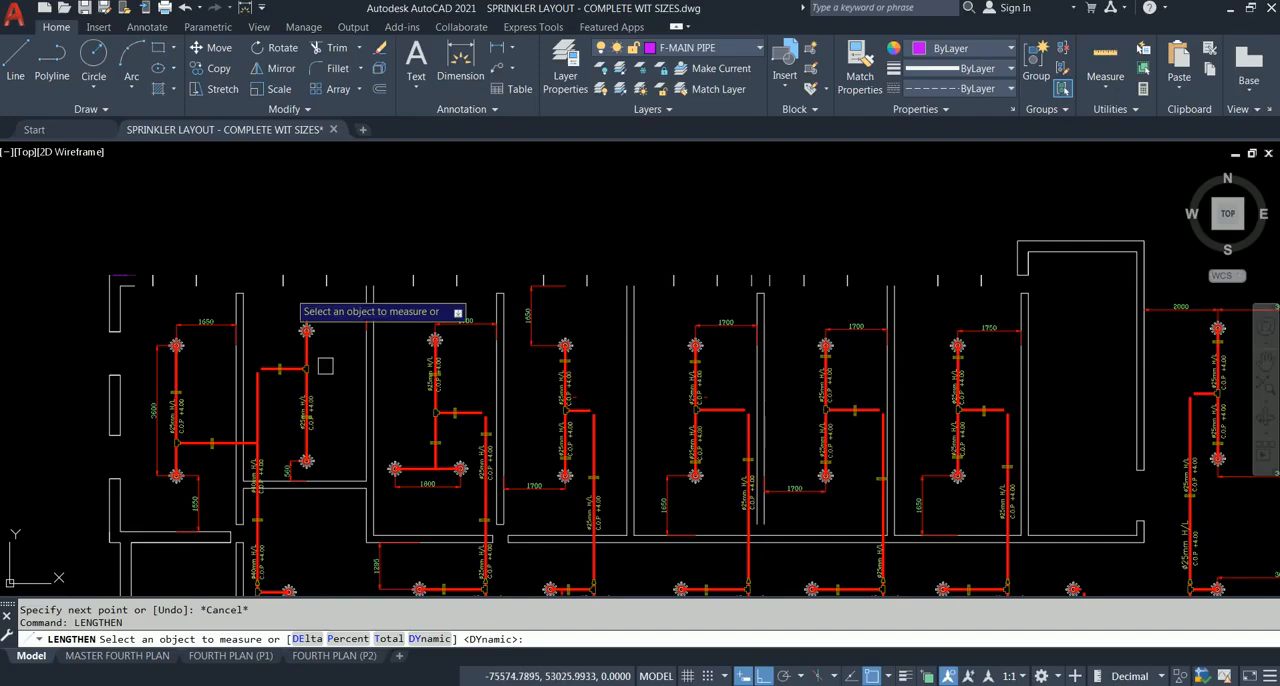
{"action": "left_click", "coordinate": [430, 640]}
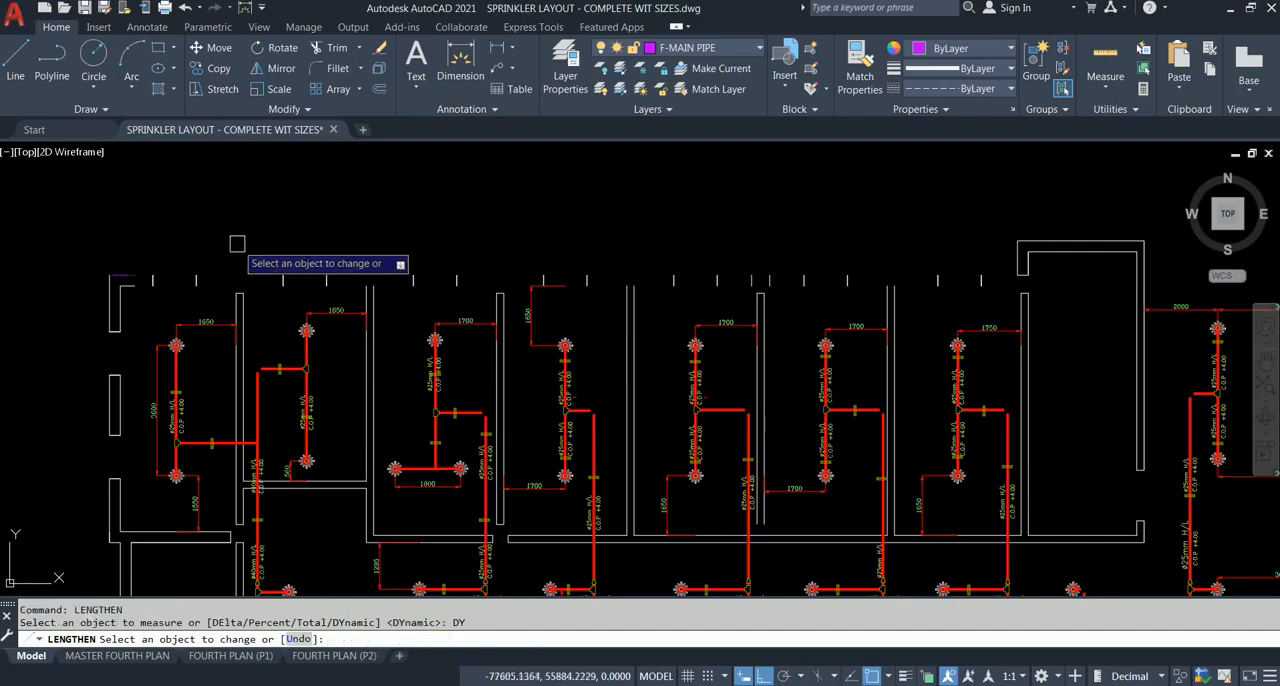
{"action": "left_click", "coordinate": [130, 275]}
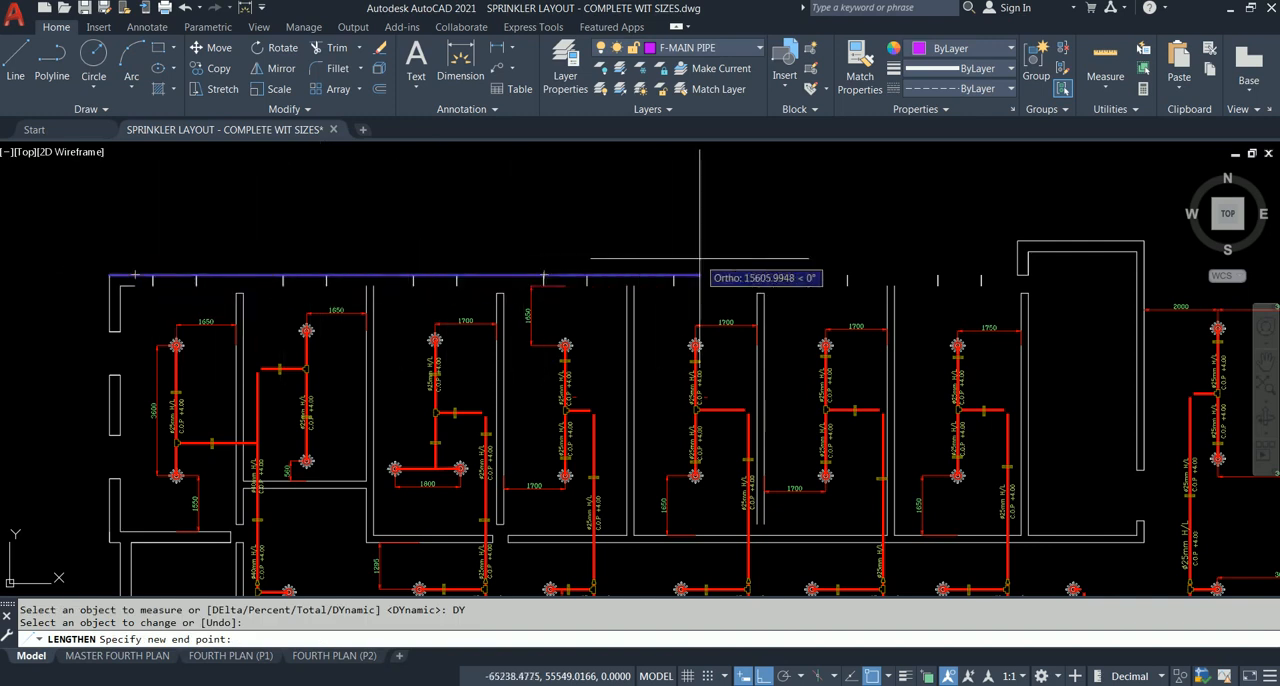
{"action": "middle_click_drag", "start_coordinate": [699, 260], "coordinate": [481, 260]}
{"action": "scroll", "coordinate": [750, 278], "scroll_direction": "up", "scroll_amount": 5}
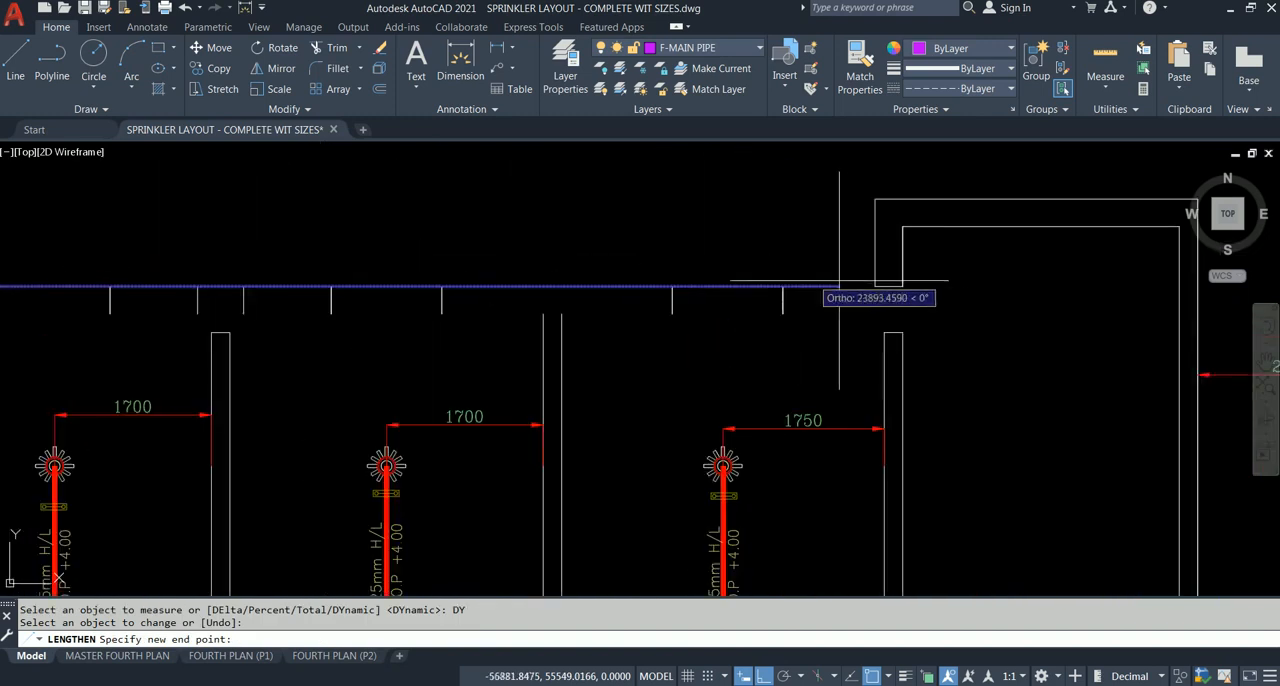
{"action": "left_click", "coordinate": [875, 286]}
{"action": "scroll", "coordinate": [800, 275], "scroll_direction": "down", "scroll_amount": 5}
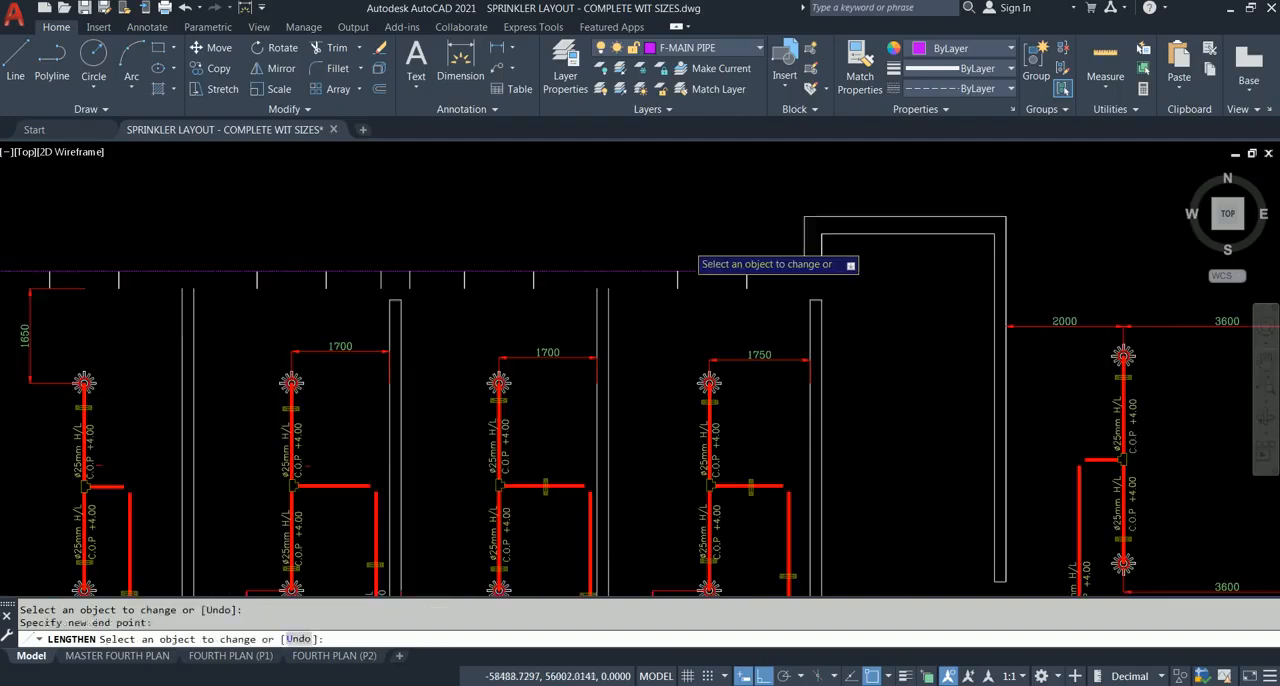
{"action": "key", "text": "Escape"}
Step: Match the properties of the extended outer wall line to those of the short inner wall line
{"action": "middle_click_drag", "start_coordinate": [209, 229], "coordinate": [637, 238]}
{"action": "scroll", "coordinate": [464, 254], "scroll_direction": "up", "scroll_amount": 4}
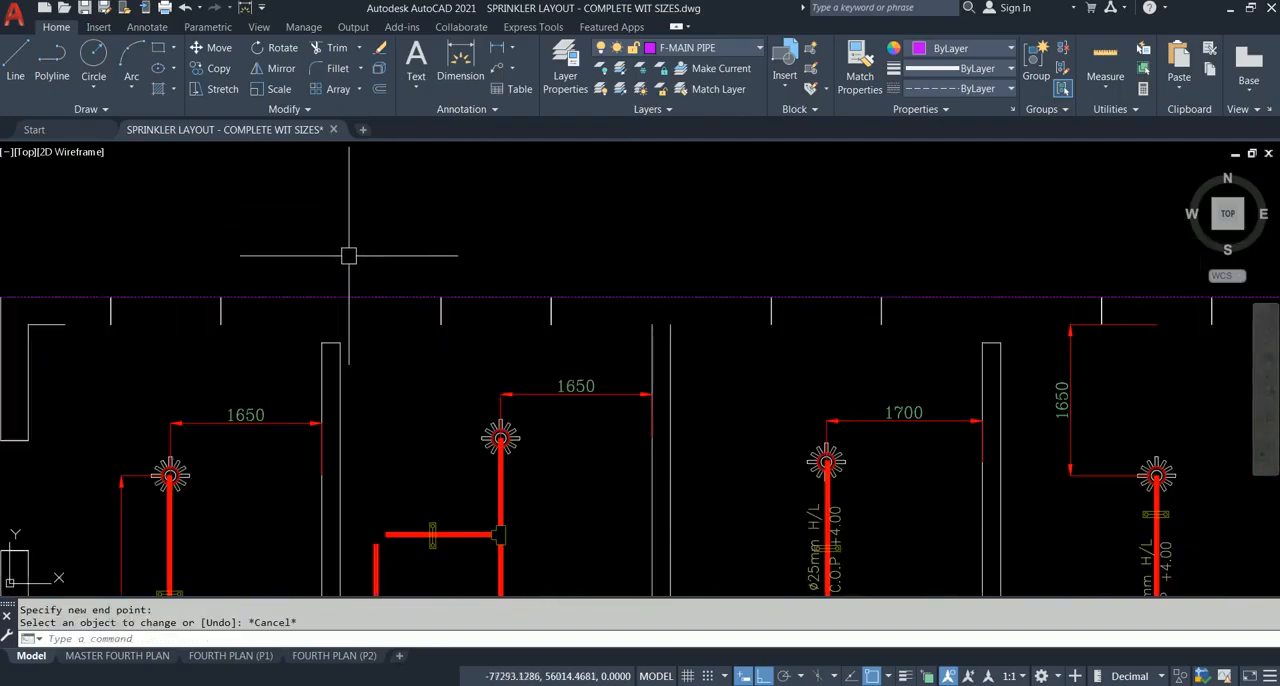
{"action": "middle_click_drag", "start_coordinate": [292, 256], "coordinate": [557, 260]}
{"action": "scroll", "coordinate": [395, 302], "scroll_direction": "up", "scroll_amount": 2}
{"action": "scroll", "coordinate": [393, 302], "scroll_direction": "up", "scroll_amount": 4}
{"action": "middle_click_drag", "start_coordinate": [360, 314], "coordinate": [589, 309]}
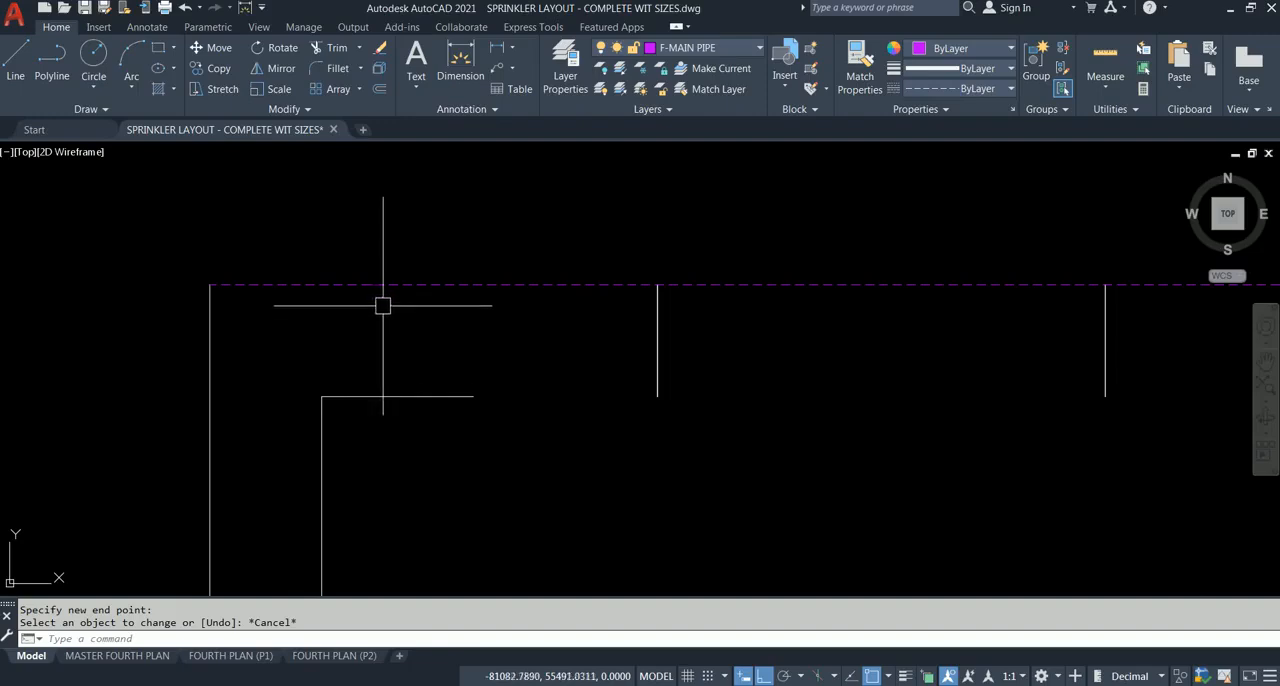
{"action": "left_click", "coordinate": [855, 82]}
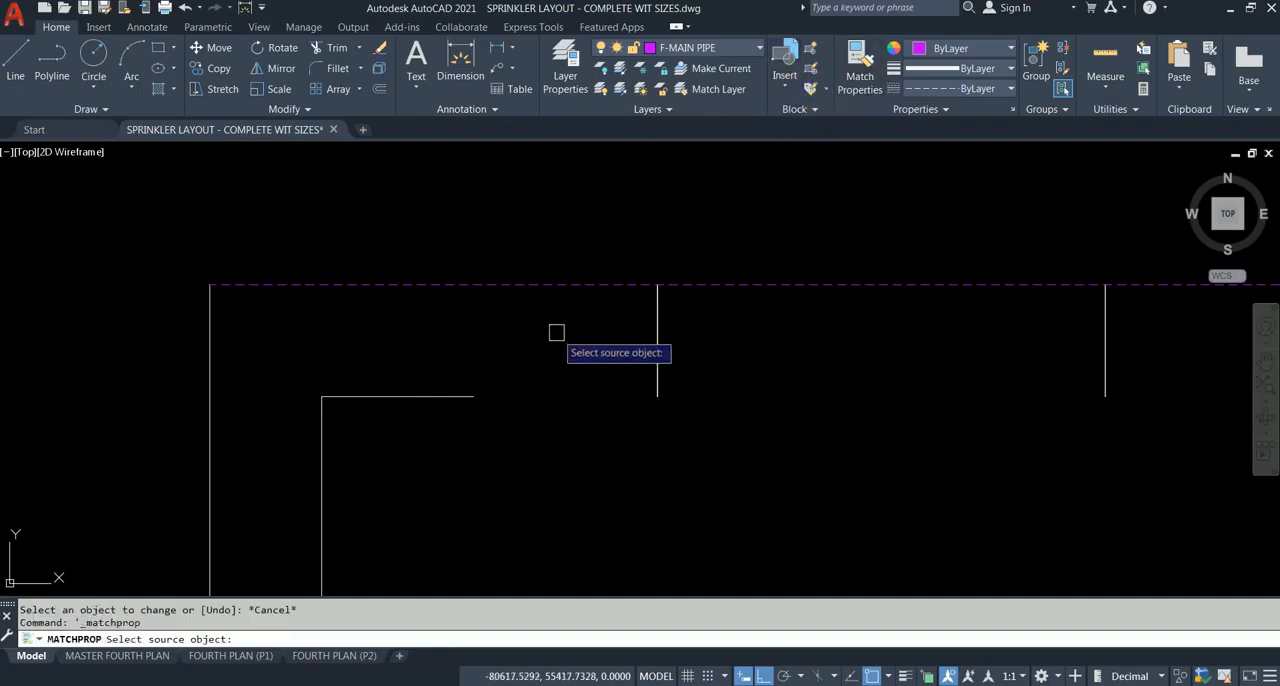
{"action": "left_click", "coordinate": [403, 394]}
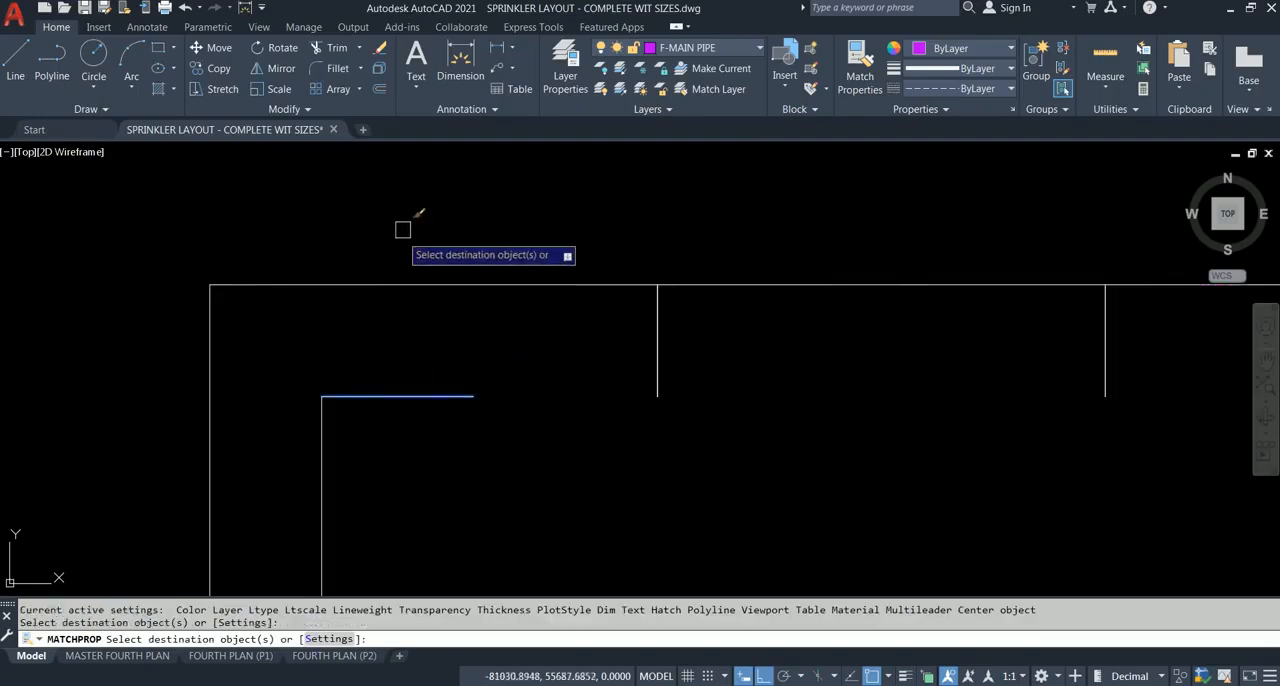
{"action": "key", "text": "Escape"}
Step: Lengthen the short inner wall line dynamically across the window openings to the projecting room
{"action": "scroll", "coordinate": [466, 253], "scroll_direction": "down", "scroll_amount": 2}
{"action": "middle_click_drag", "start_coordinate": [466, 253], "coordinate": [407, 257]}
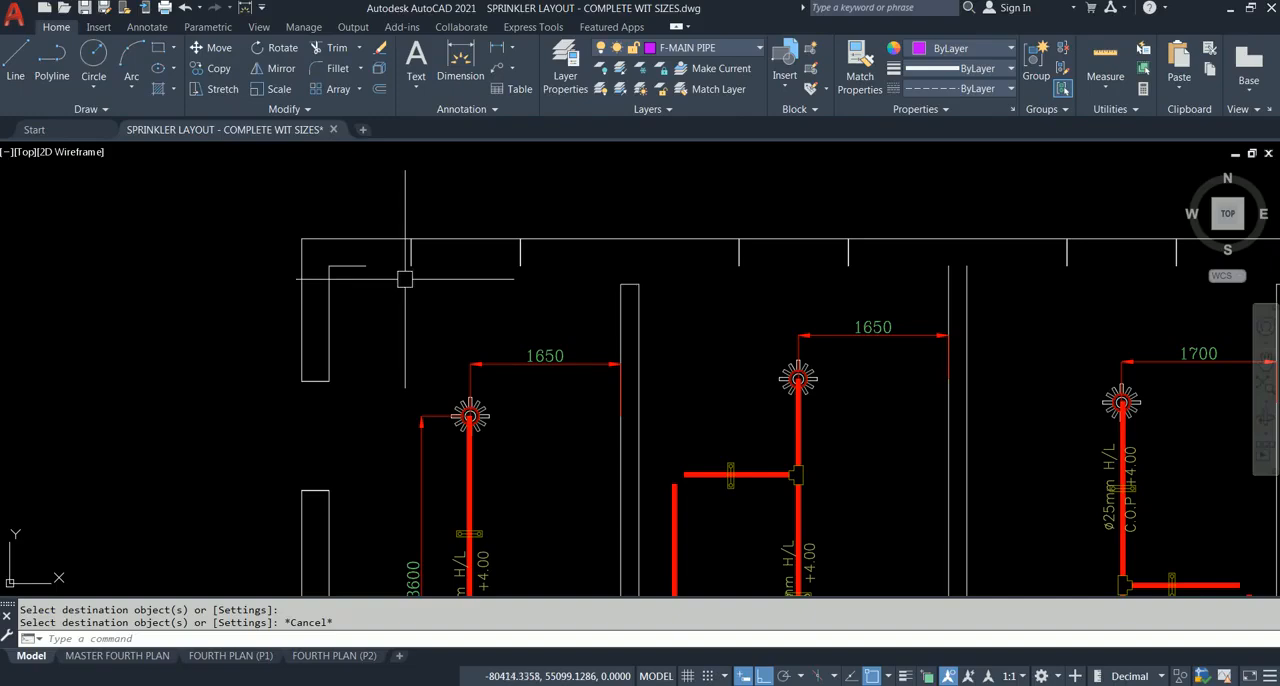
{"action": "scroll", "coordinate": [405, 278], "scroll_direction": "down", "scroll_amount": 2}
{"action": "middle_click_drag", "start_coordinate": [406, 277], "coordinate": [277, 271]}
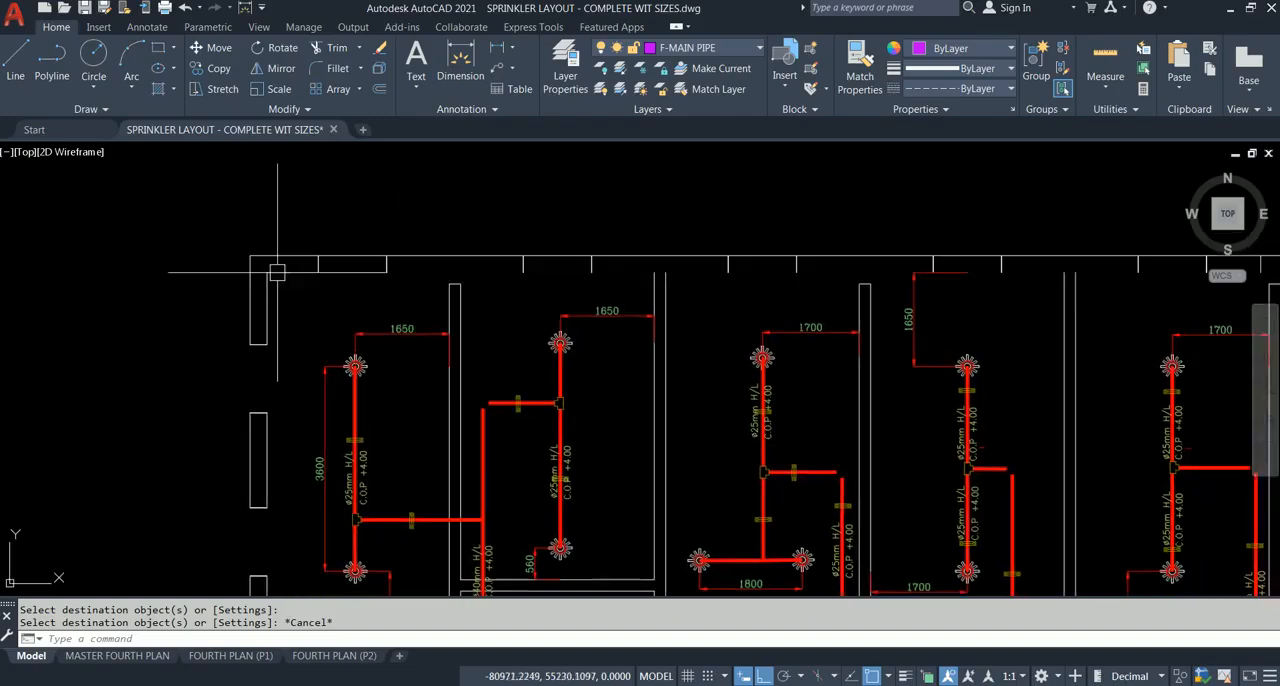
{"action": "key", "text": "Return"}
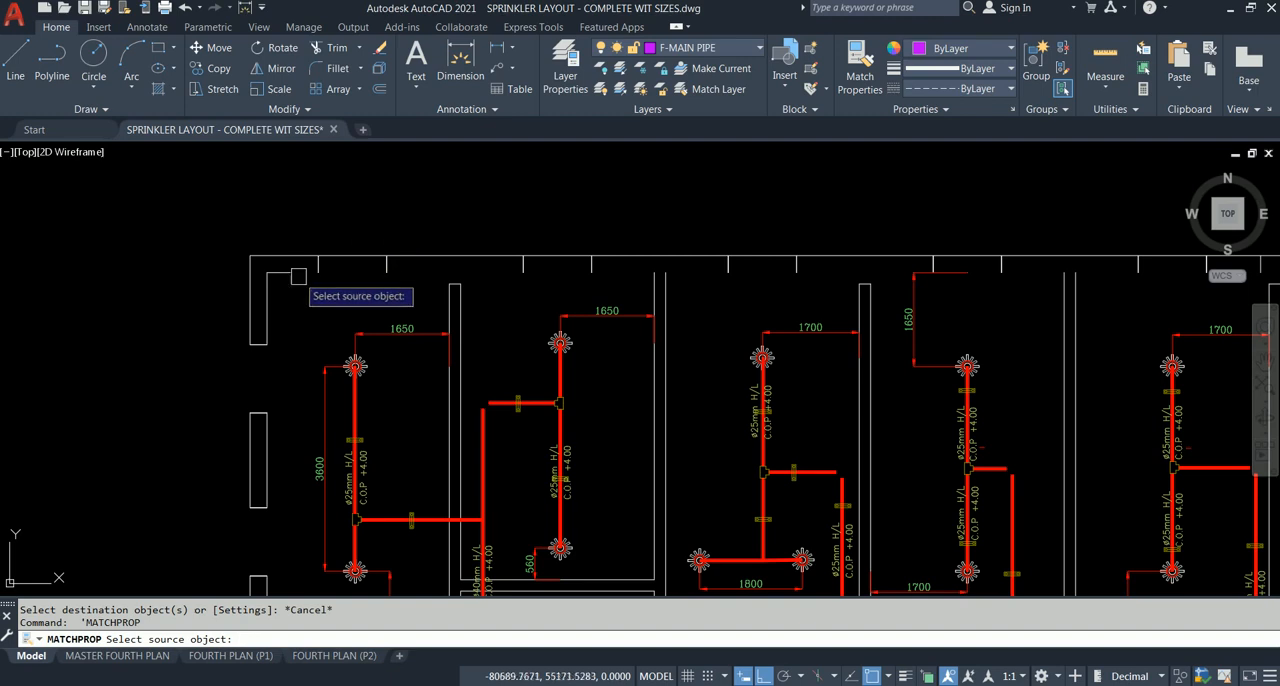
{"action": "key", "text": "Escape"}
{"action": "right_click", "coordinate": [302, 220]}
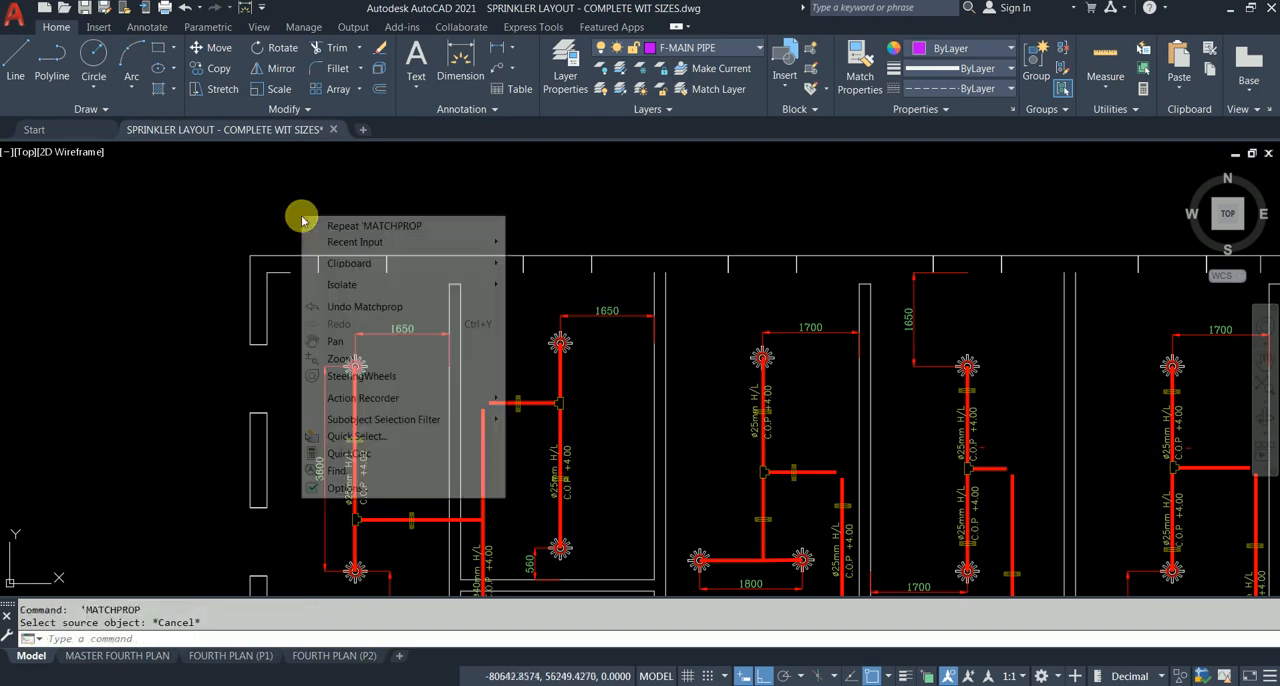
{"action": "mouse_move", "coordinate": [400, 248]}
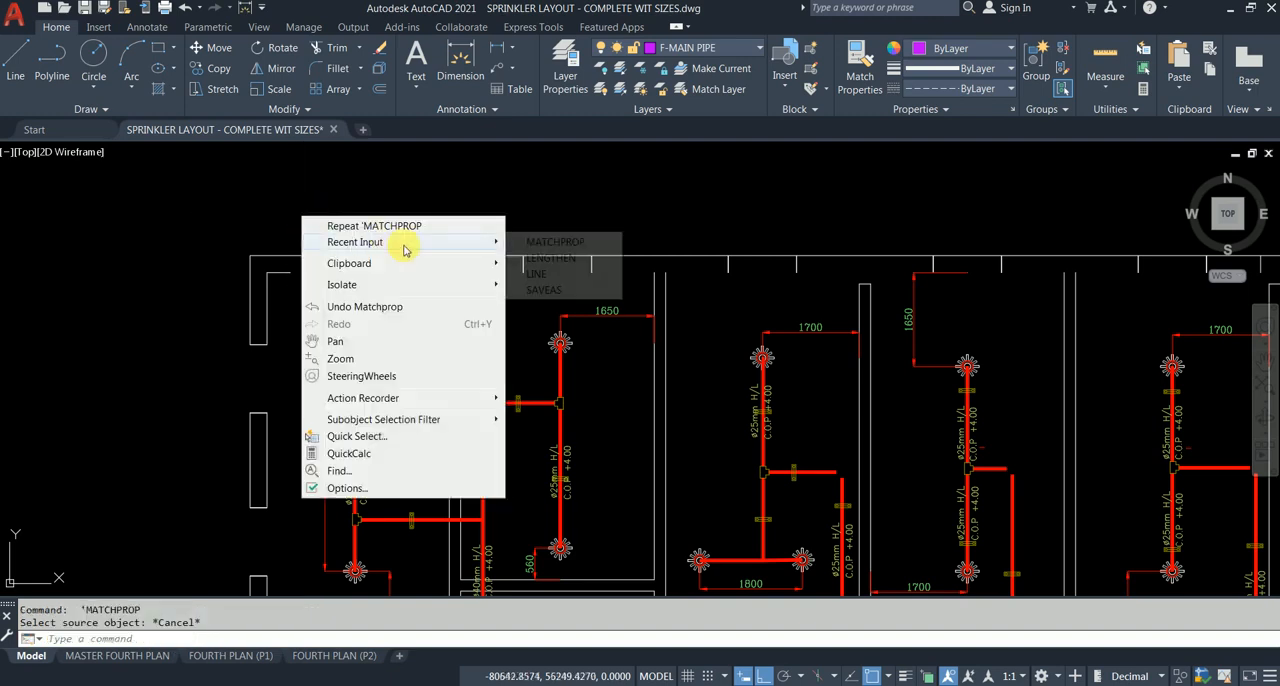
{"action": "left_click", "coordinate": [582, 258]}
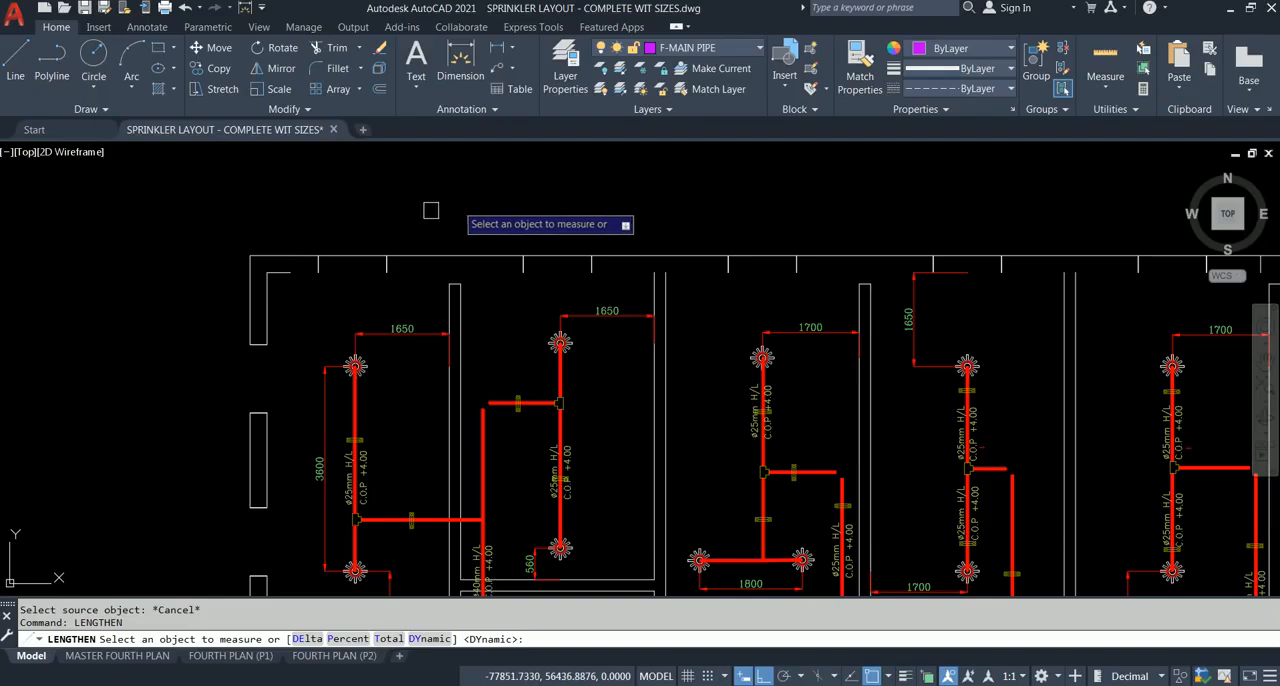
{"action": "left_click", "coordinate": [282, 271]}
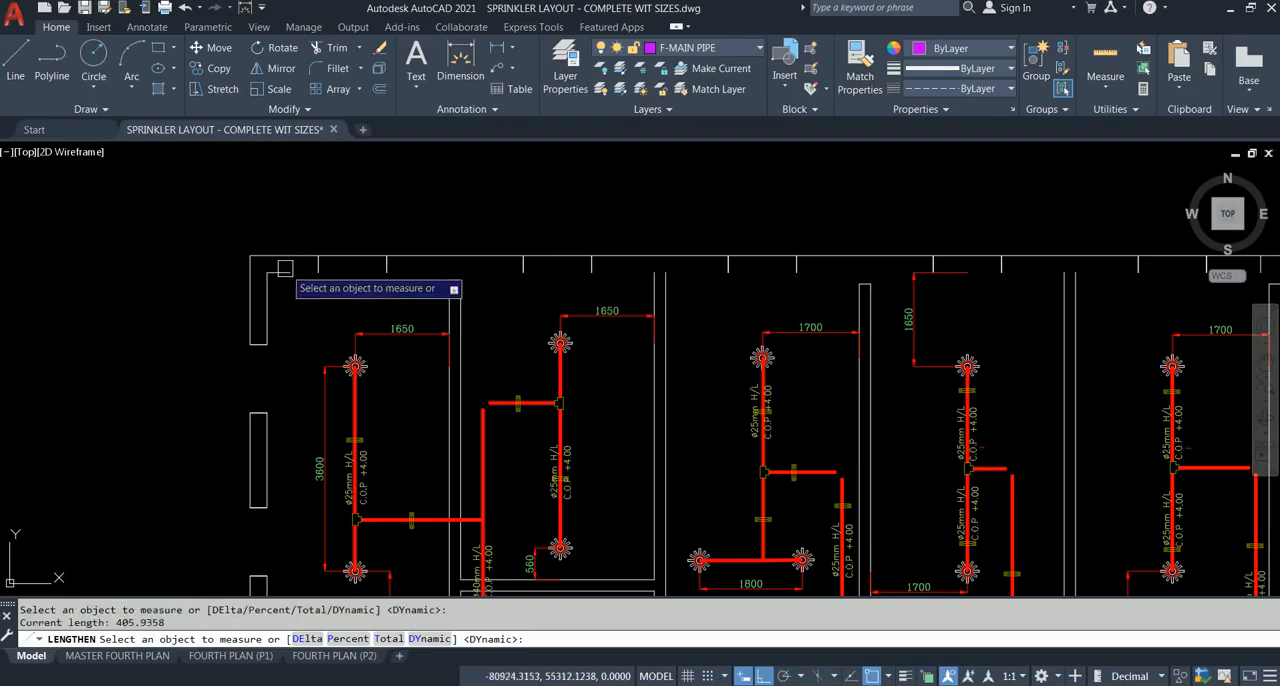
{"action": "left_click", "coordinate": [432, 638]}
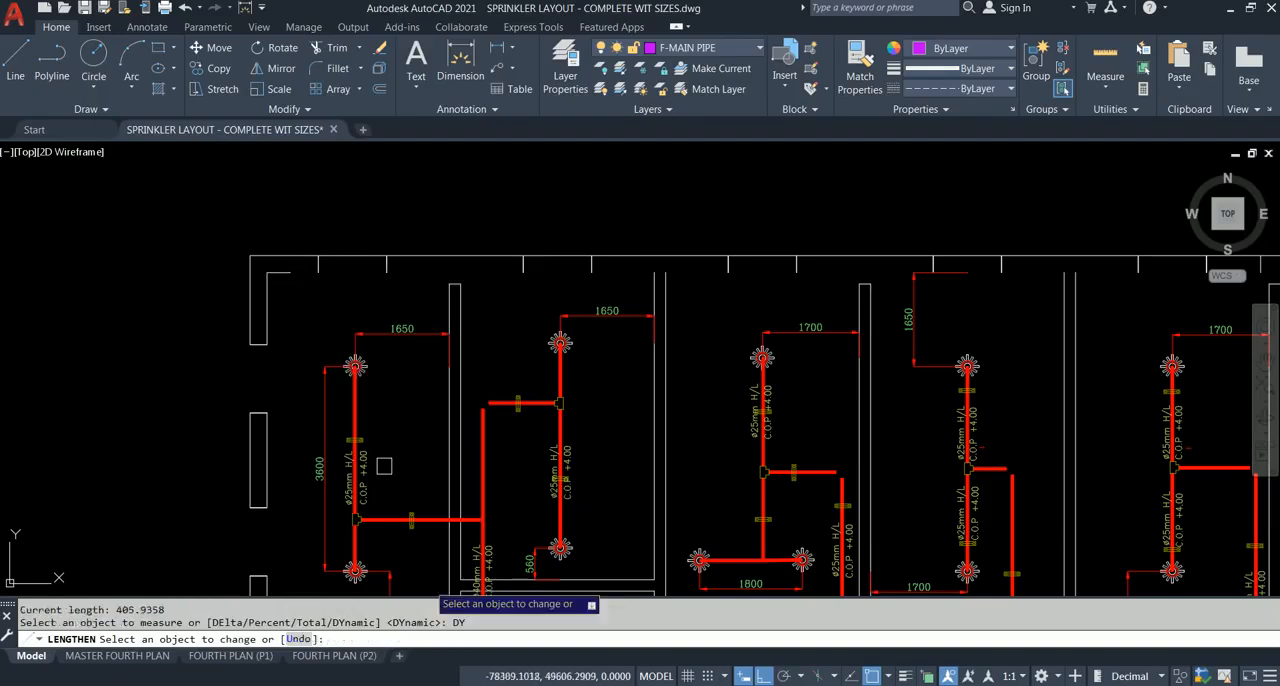
{"action": "left_click", "coordinate": [284, 271]}
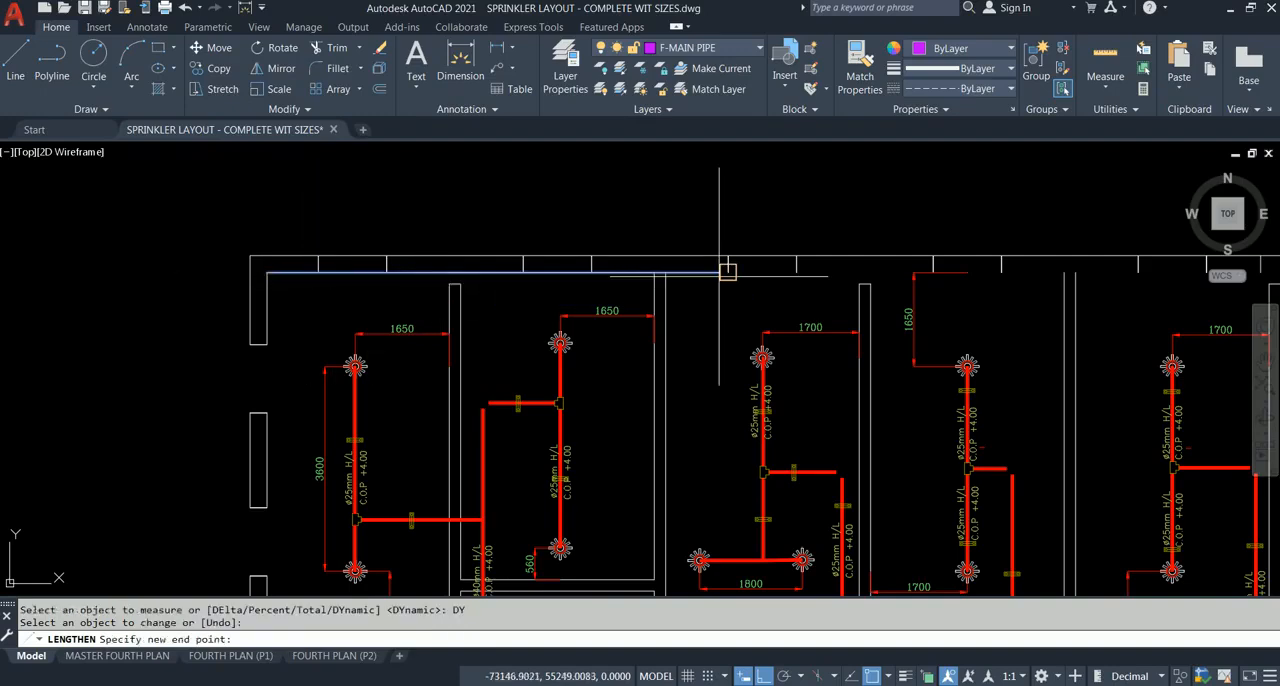
{"action": "scroll", "coordinate": [727, 271], "scroll_direction": "down", "scroll_amount": 3}
{"action": "scroll", "coordinate": [457, 277], "scroll_direction": "up", "scroll_amount": 1}
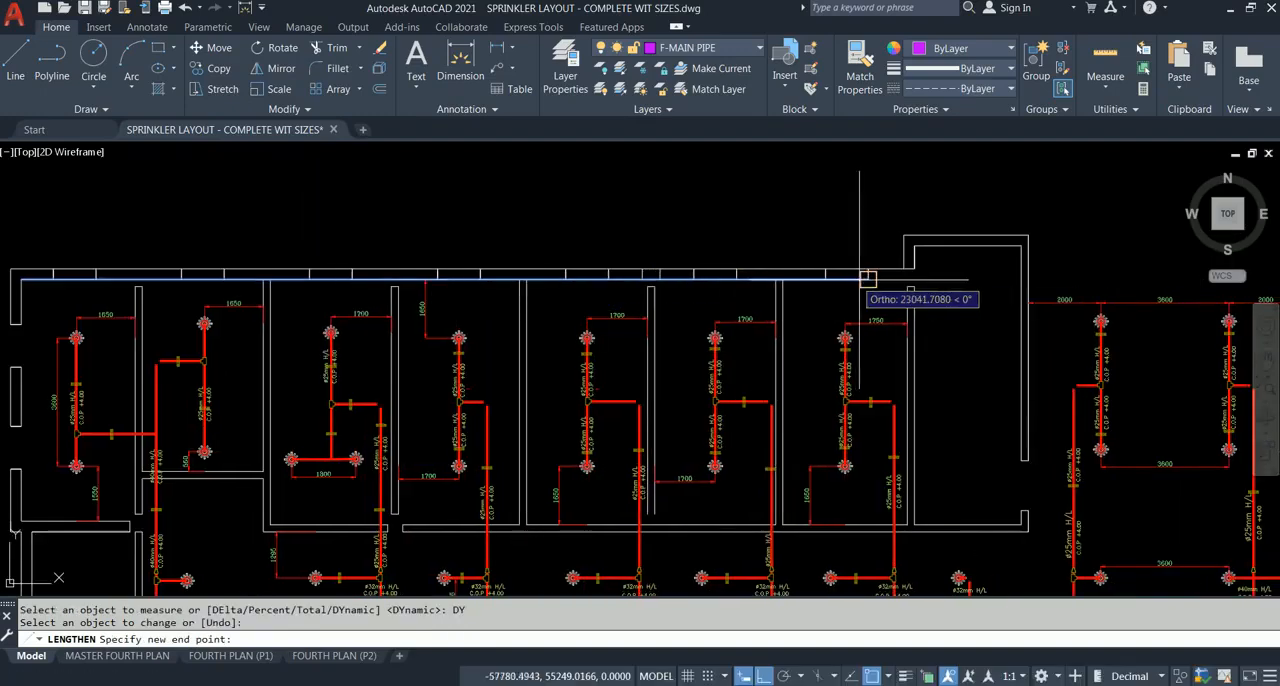
{"action": "left_click", "coordinate": [965, 280]}
{"action": "key", "text": "Escape"}
Step: Make layer 0 the current layer and create a new layer named Alien Layer
{"action": "middle_click_drag", "start_coordinate": [660, 205], "coordinate": [1010, 230]}
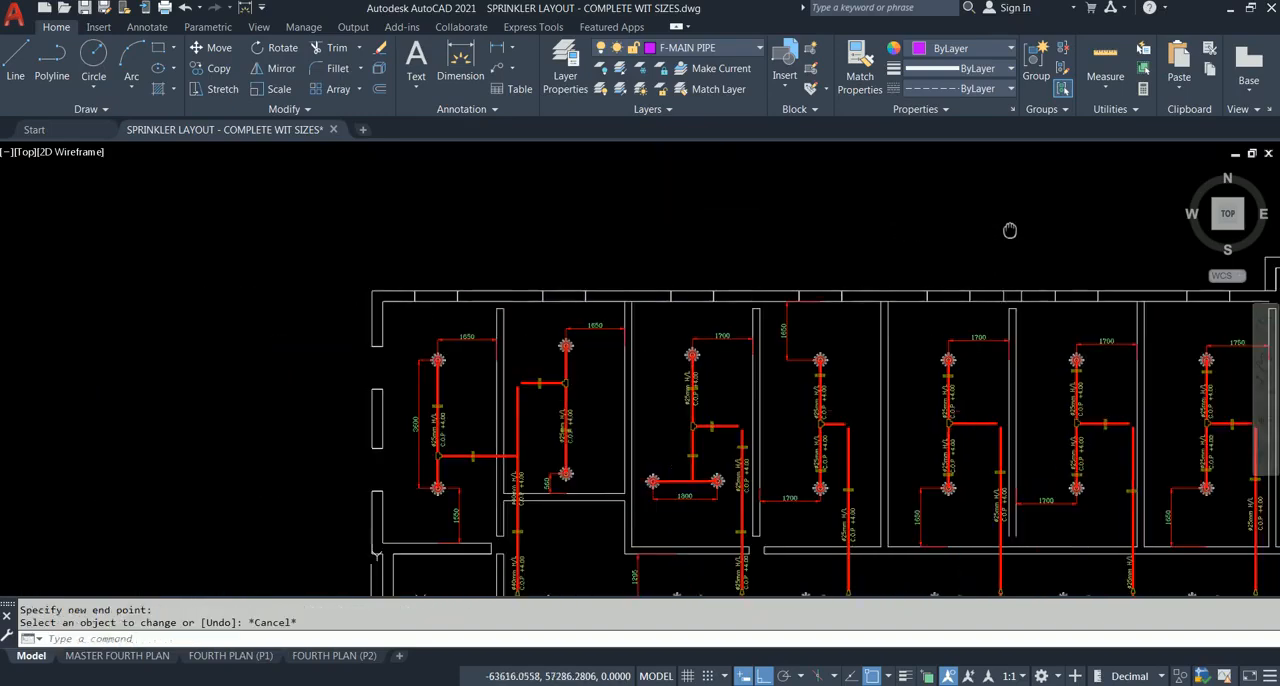
{"action": "scroll", "coordinate": [319, 241], "scroll_direction": "up", "scroll_amount": 4}
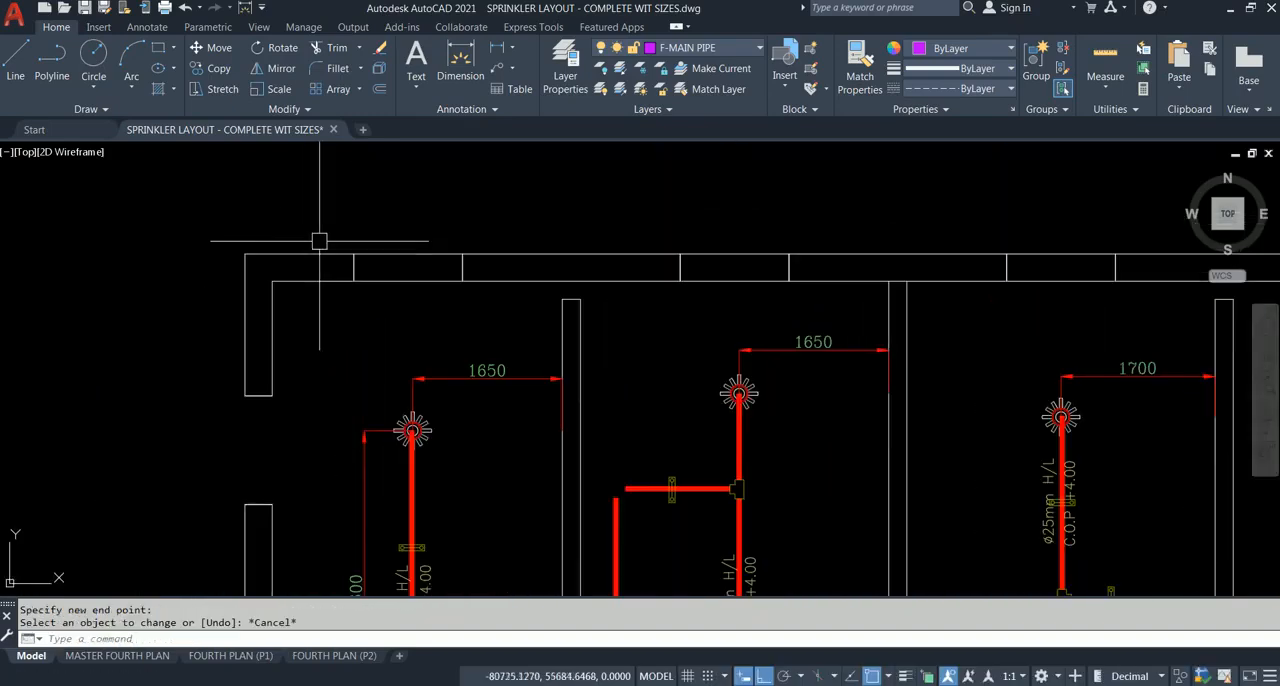
{"action": "middle_click_drag", "start_coordinate": [319, 241], "coordinate": [303, 279]}
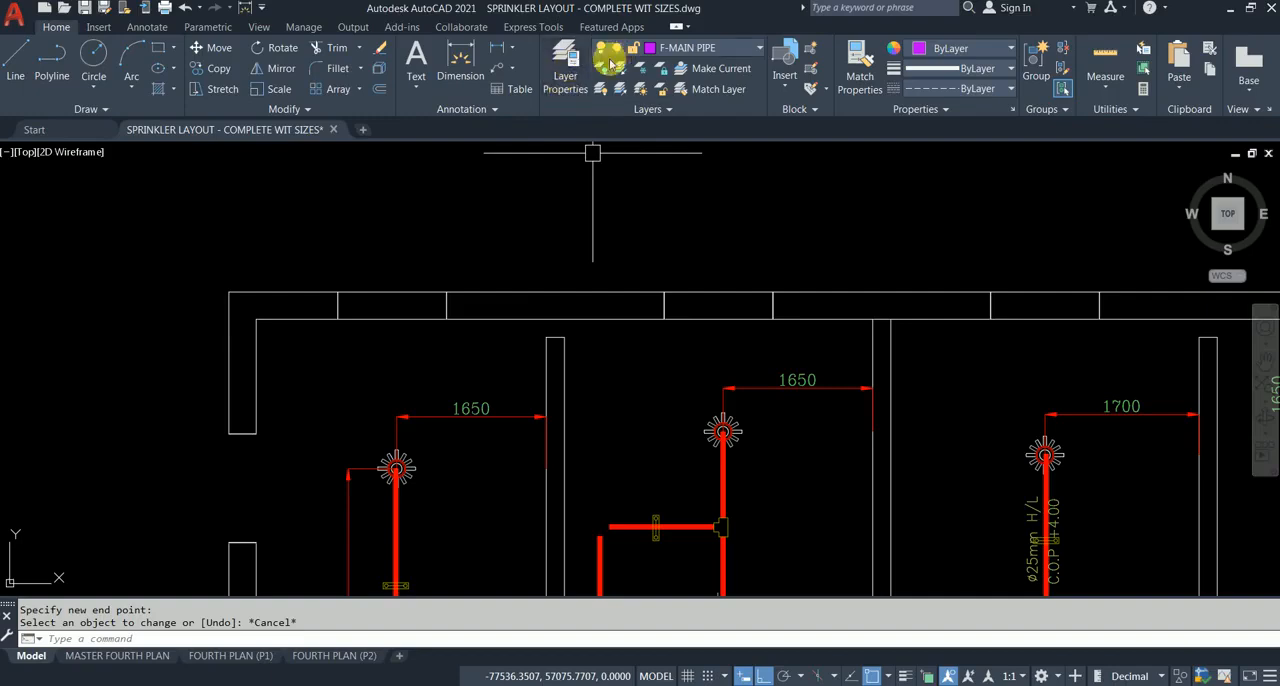
{"action": "left_click", "coordinate": [566, 66]}
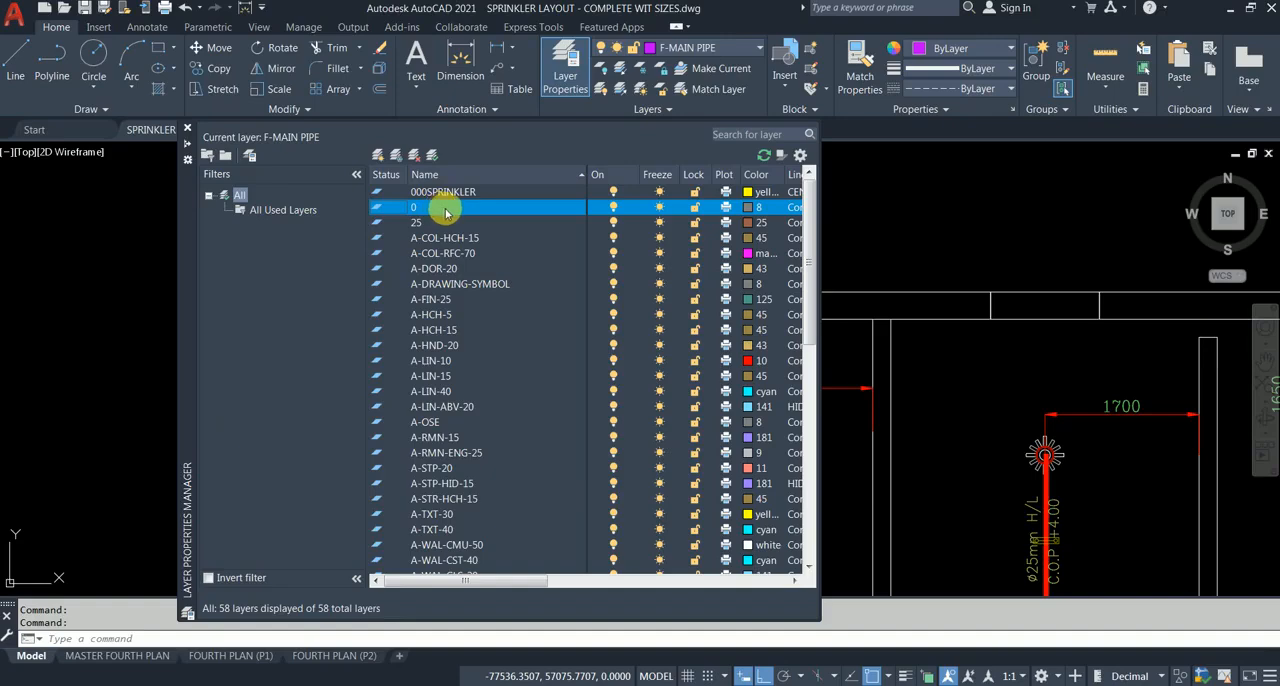
{"action": "double_click", "coordinate": [381, 214]}
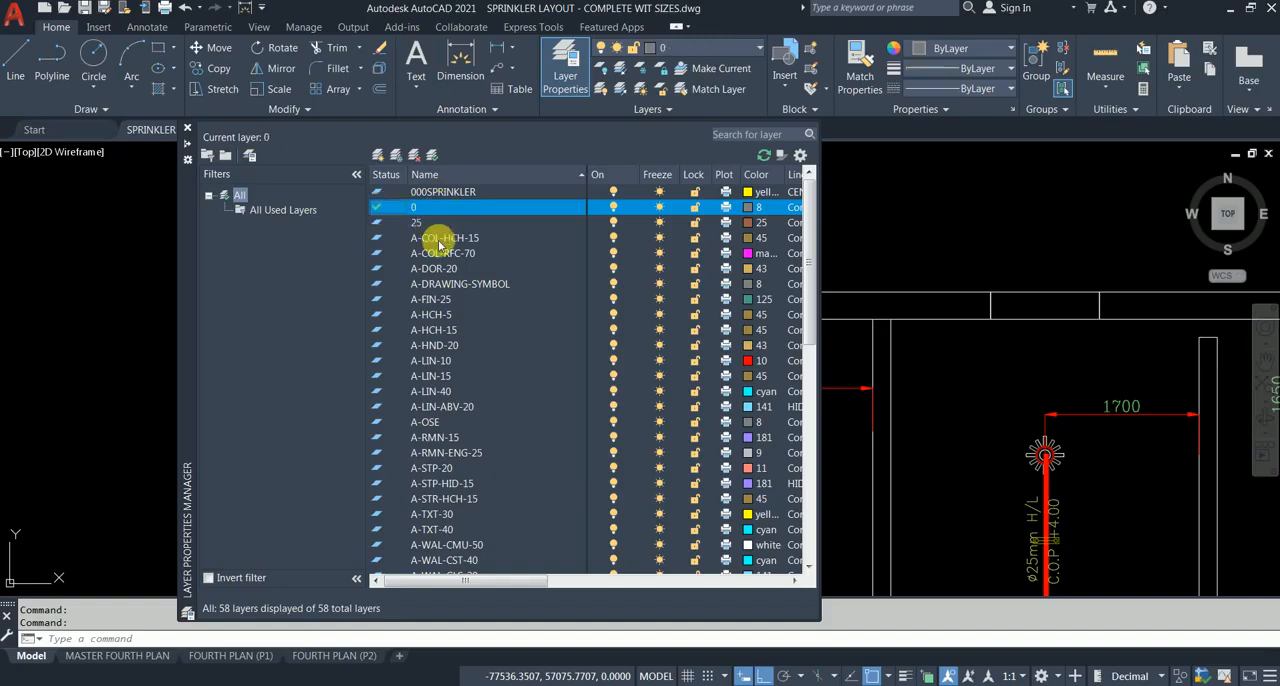
{"action": "left_click", "coordinate": [378, 155]}
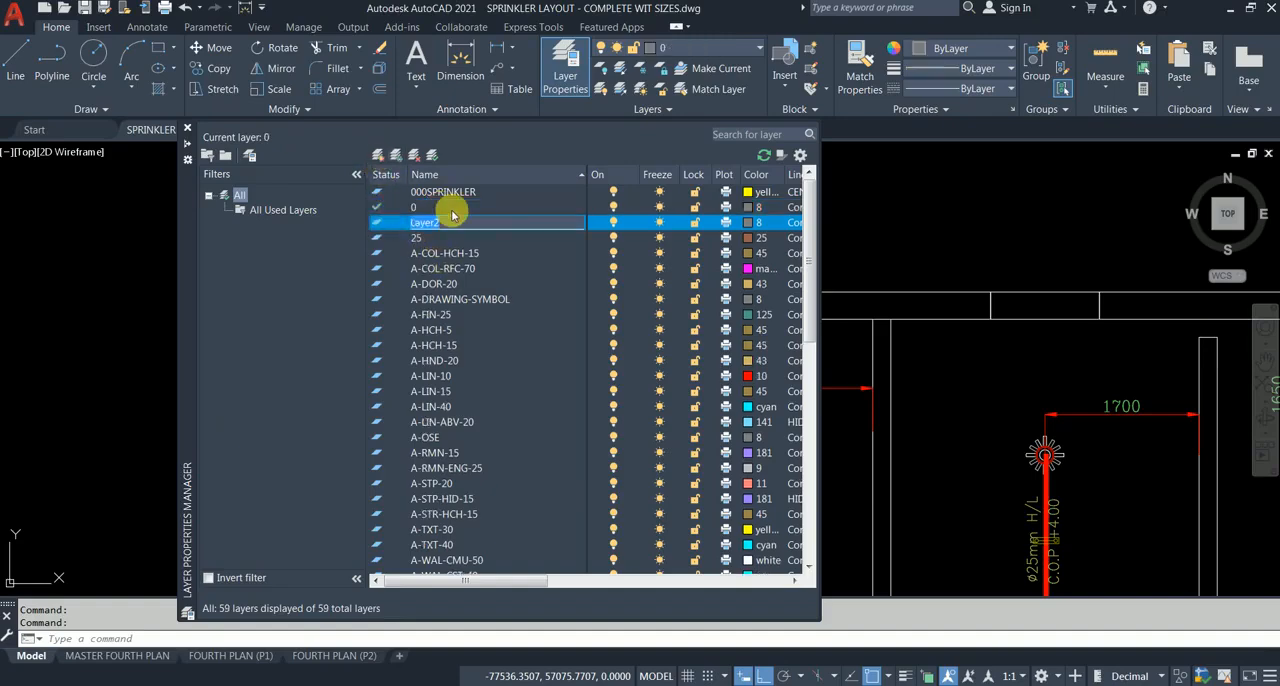
{"action": "type", "text": "Alien Layer"}
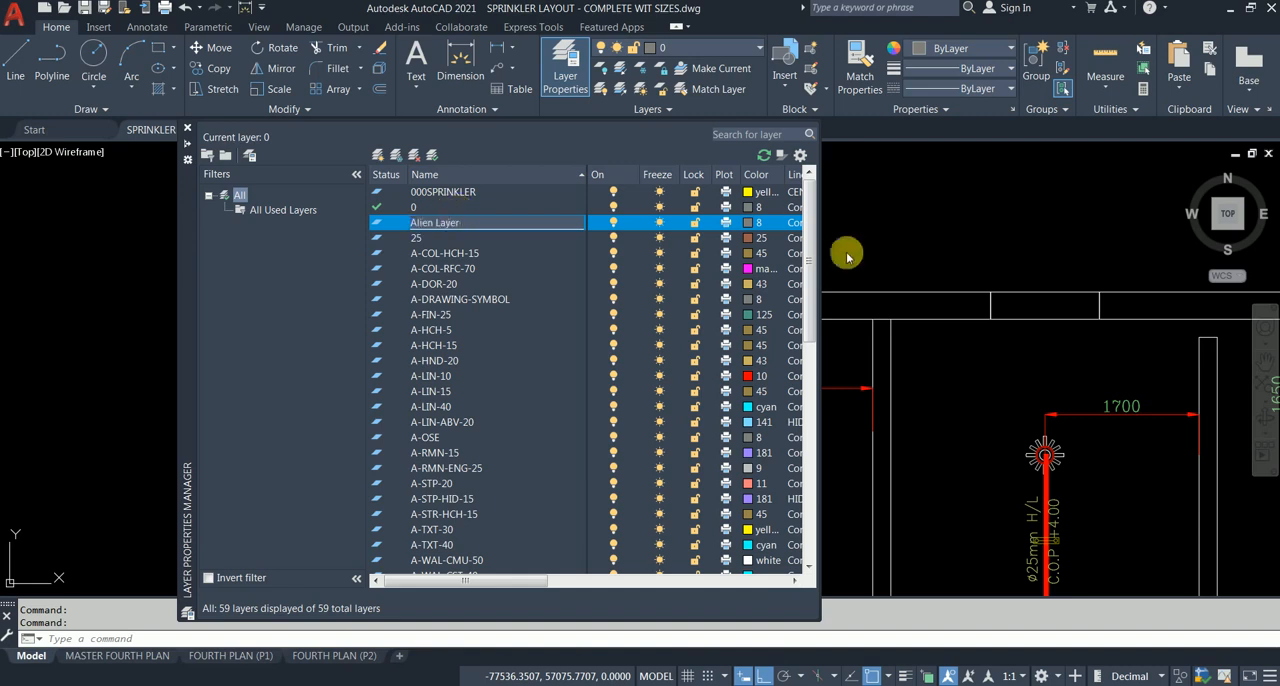
Step: Set the Alien Layer's color to red and make it the current layer
{"action": "left_click", "coordinate": [749, 222]}
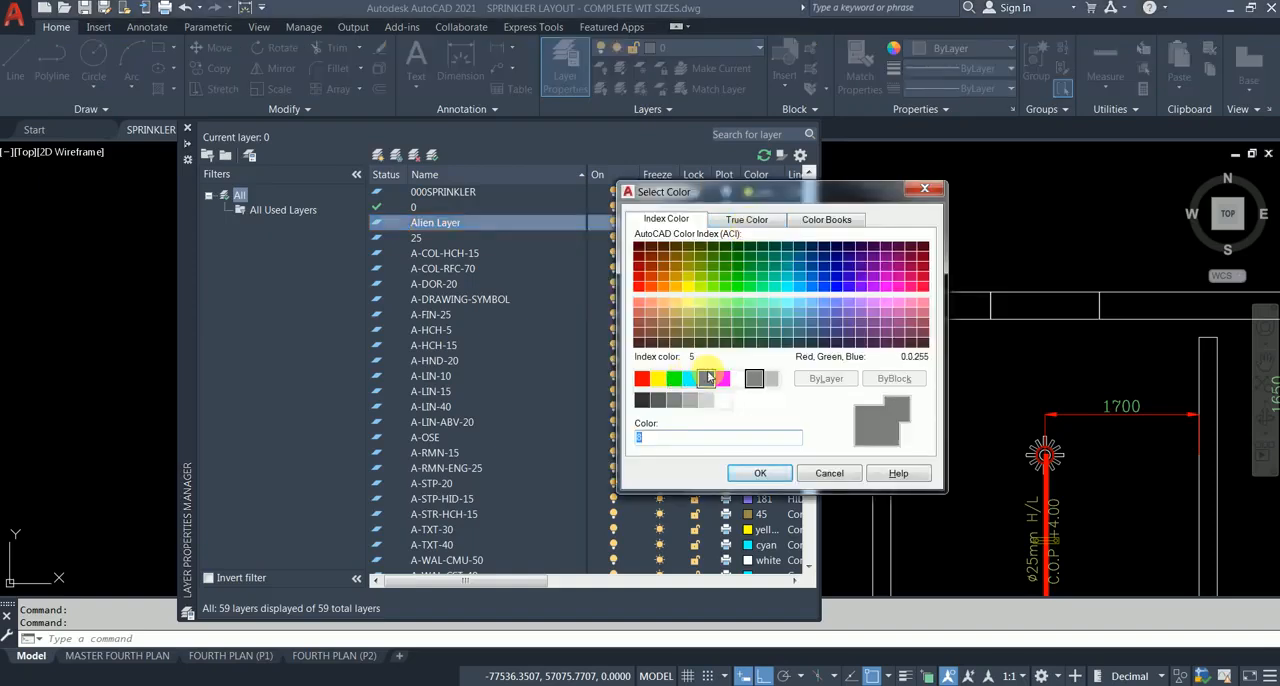
{"action": "left_click", "coordinate": [642, 377]}
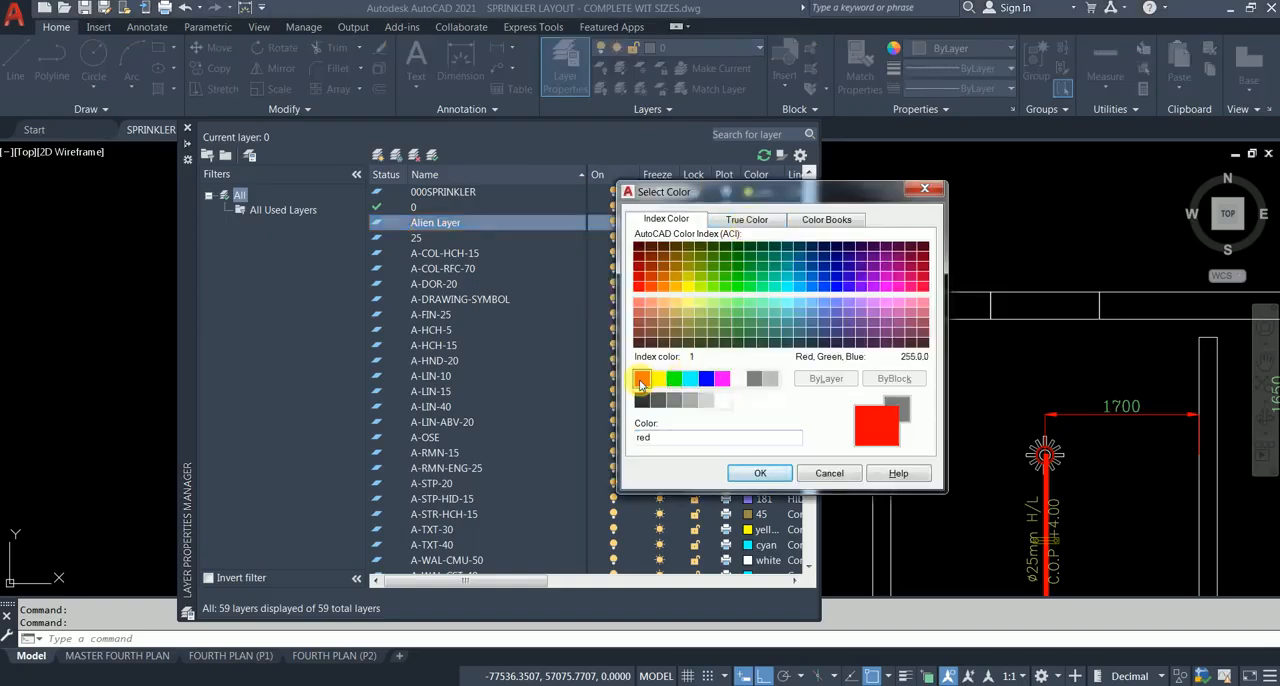
{"action": "left_click", "coordinate": [757, 474]}
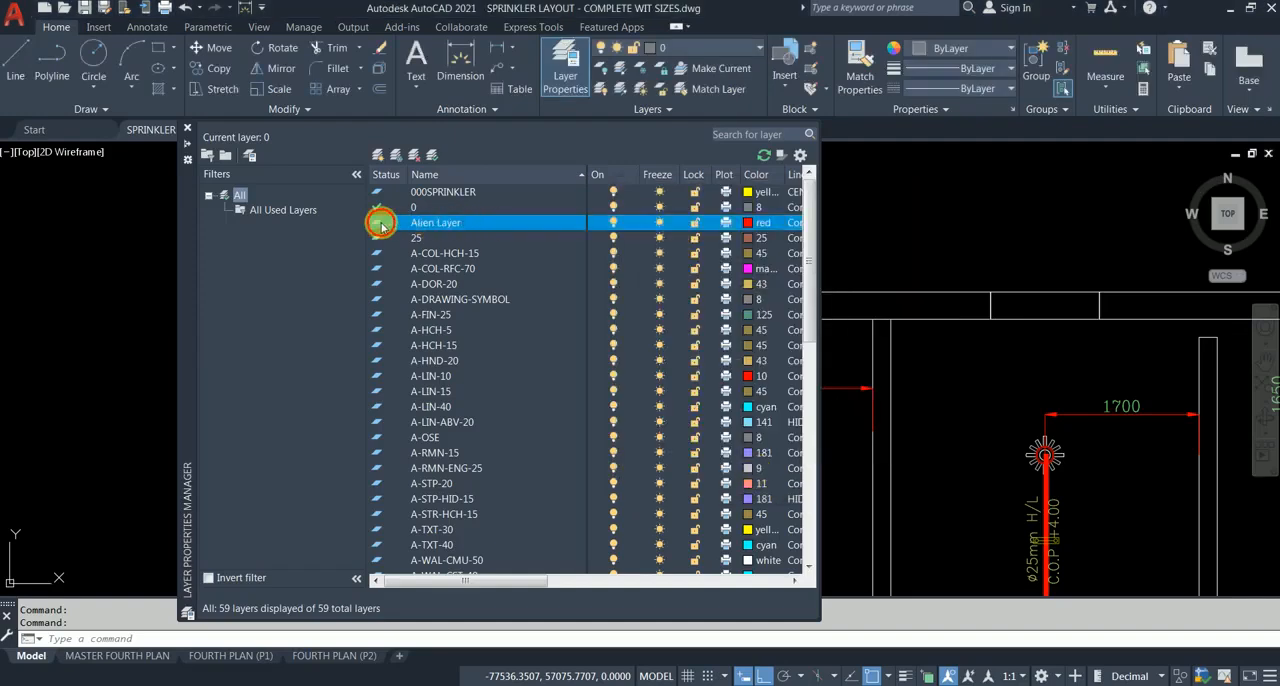
{"action": "double_click", "coordinate": [381, 225]}
{"action": "left_click", "coordinate": [187, 128]}
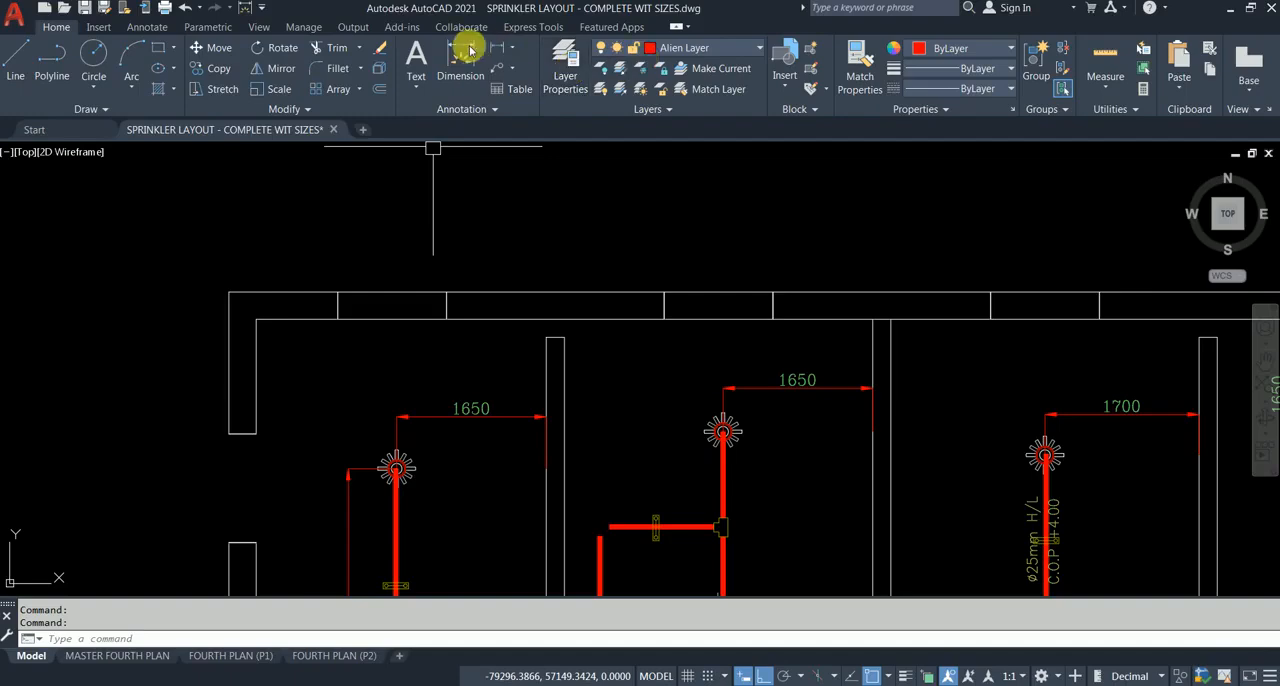
Step: Draw two lines from the building's upper-left outer corner: one down to the side wall's end, one 1200 across to the first window edge
{"action": "left_click", "coordinate": [20, 52]}
{"action": "left_click", "coordinate": [229, 291]}
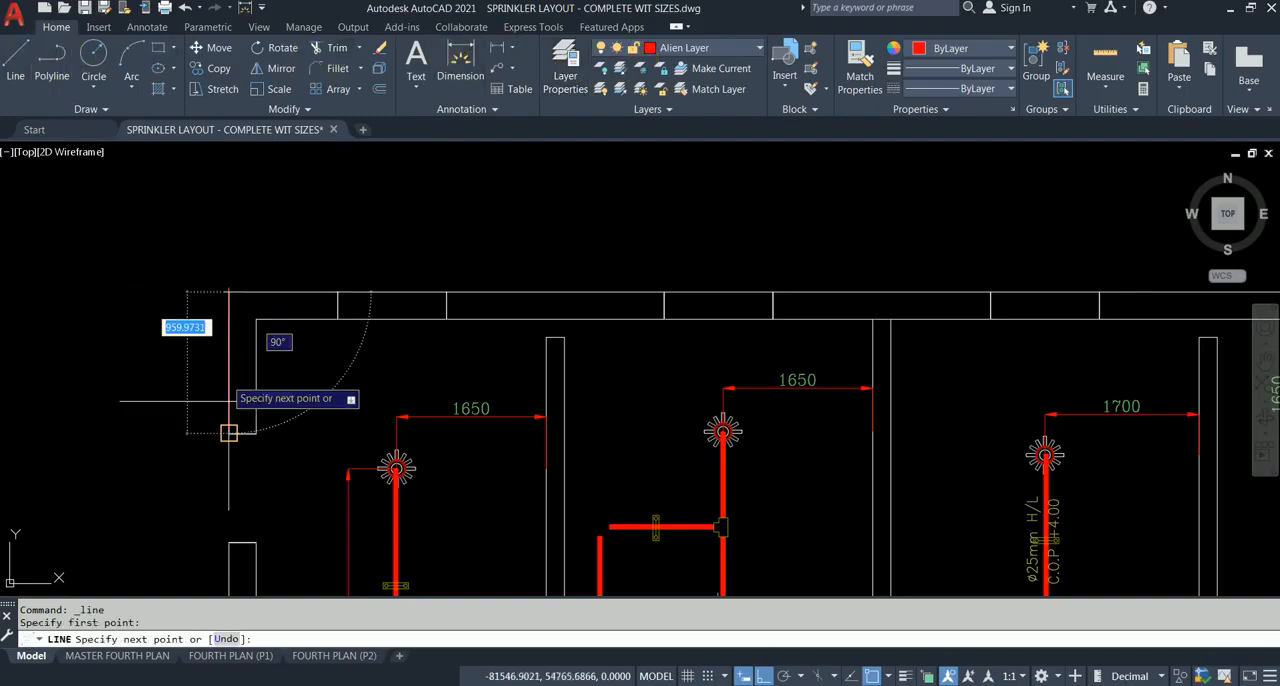
{"action": "left_click", "coordinate": [229, 433]}
{"action": "key", "text": "Escape"}
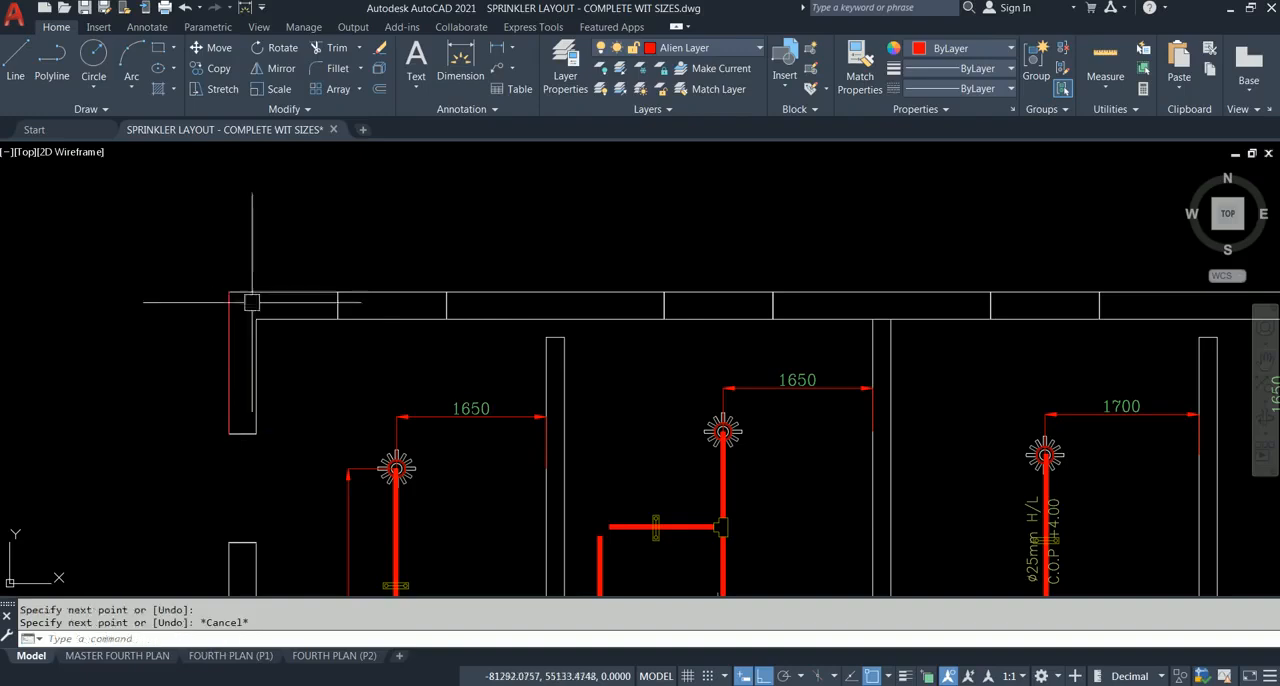
{"action": "key", "text": "Return"}
{"action": "left_click", "coordinate": [229, 291]}
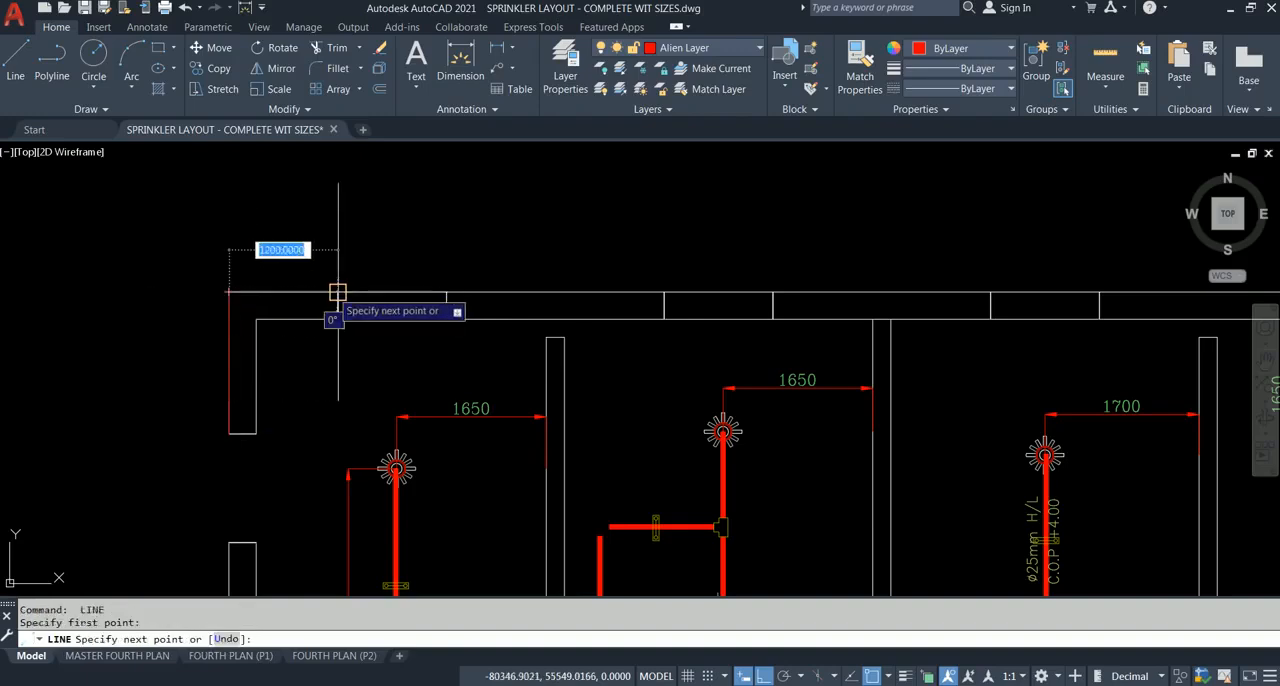
{"action": "key", "text": "Escape"}
Step: Save the sprinkler layout drawing
{"action": "scroll", "coordinate": [280, 246], "scroll_direction": "down", "scroll_amount": 3}
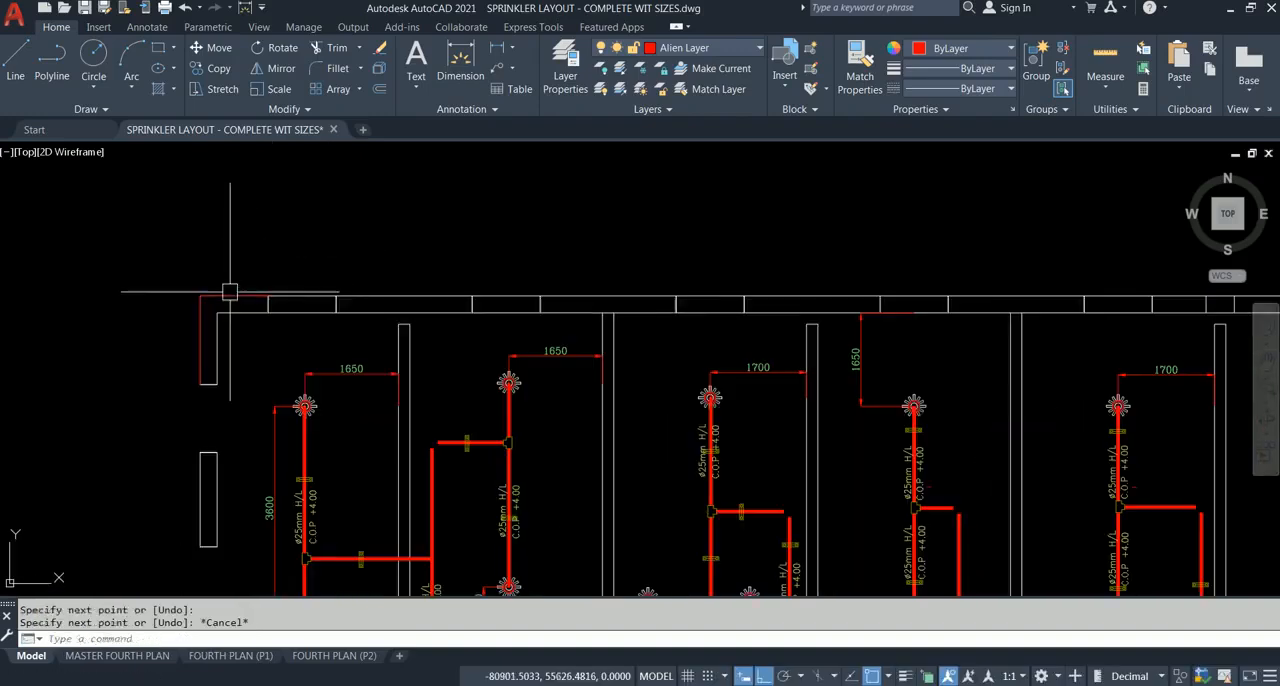
{"action": "scroll", "coordinate": [231, 278], "scroll_direction": "down", "scroll_amount": 2}
{"action": "middle_click_drag", "start_coordinate": [301, 302], "coordinate": [257, 297]}
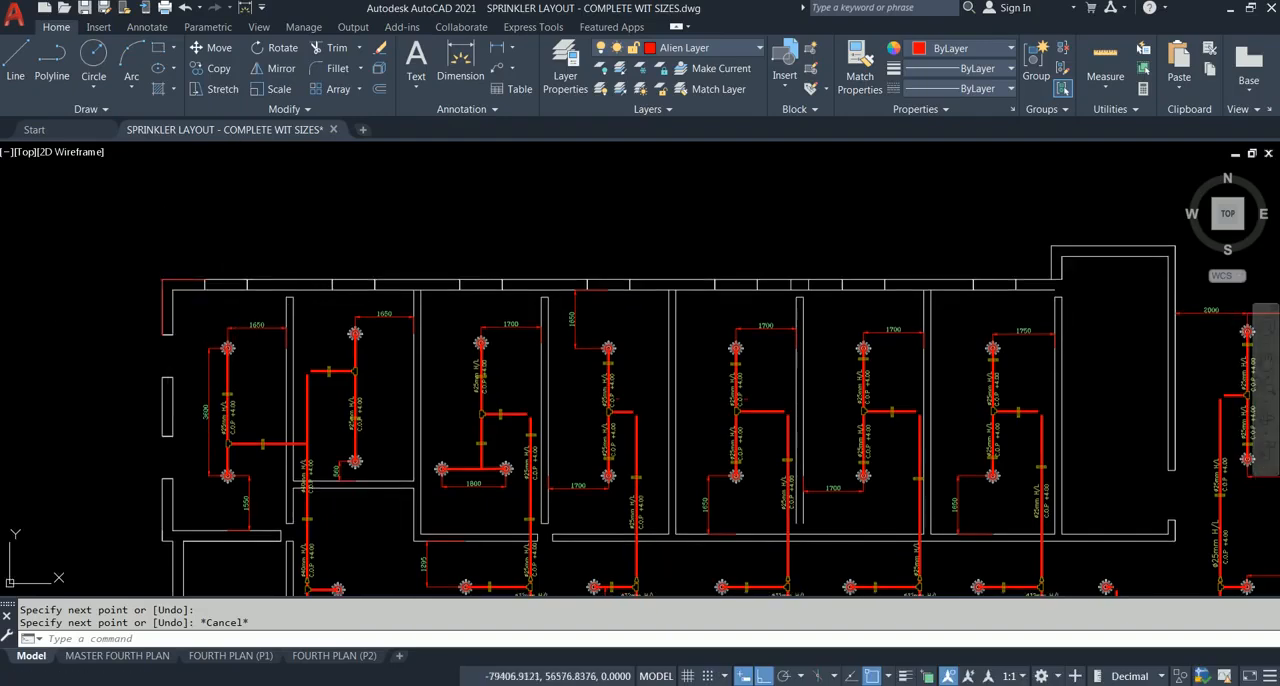
{"action": "key", "text": "ctrl+s"}
{"action": "mouse_move", "coordinate": [290, 138]}
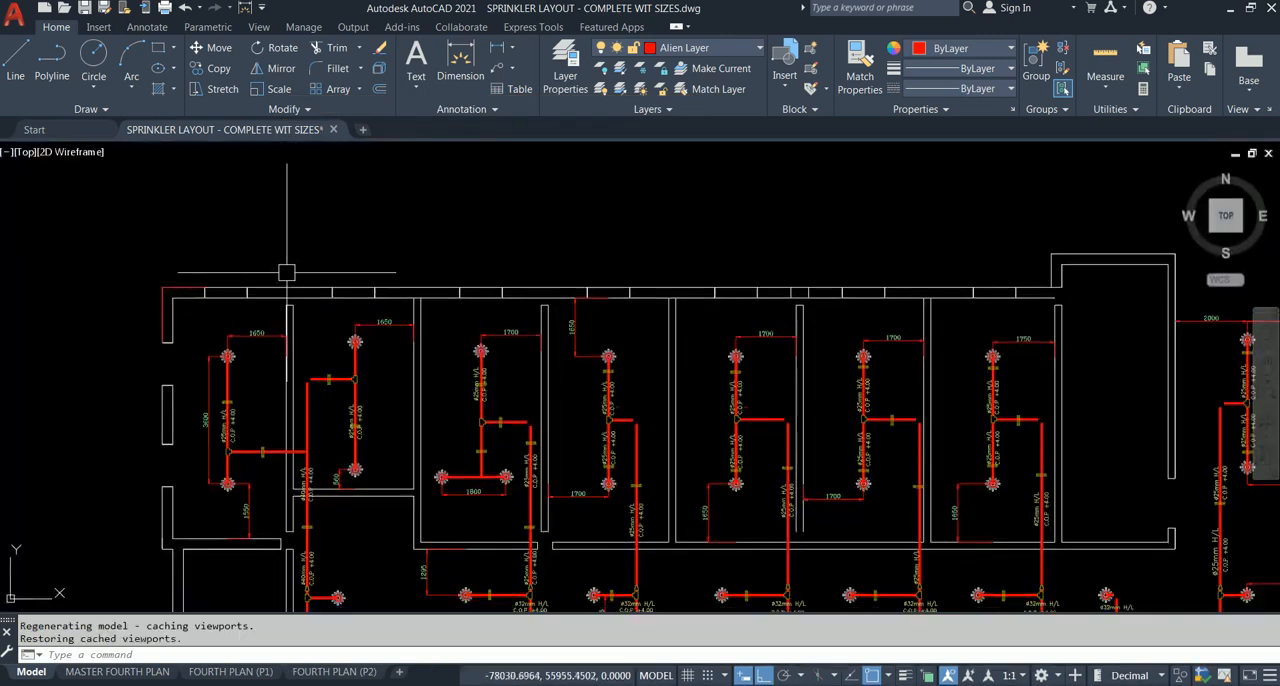
{"action": "left_click", "coordinate": [85, 8]}
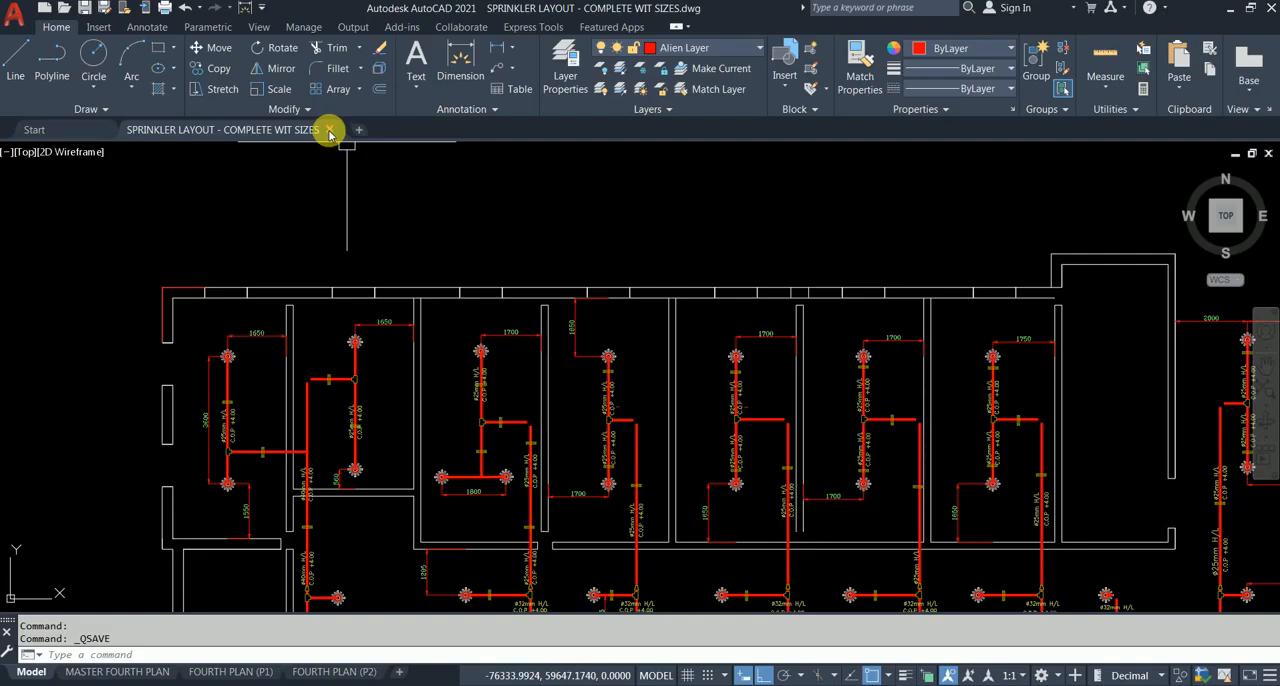
Step: Switch to the Revit project showing the Level 1 reflected ceiling plan
{"action": "middle_click_drag", "start_coordinate": [388, 234], "coordinate": [366, 156]}
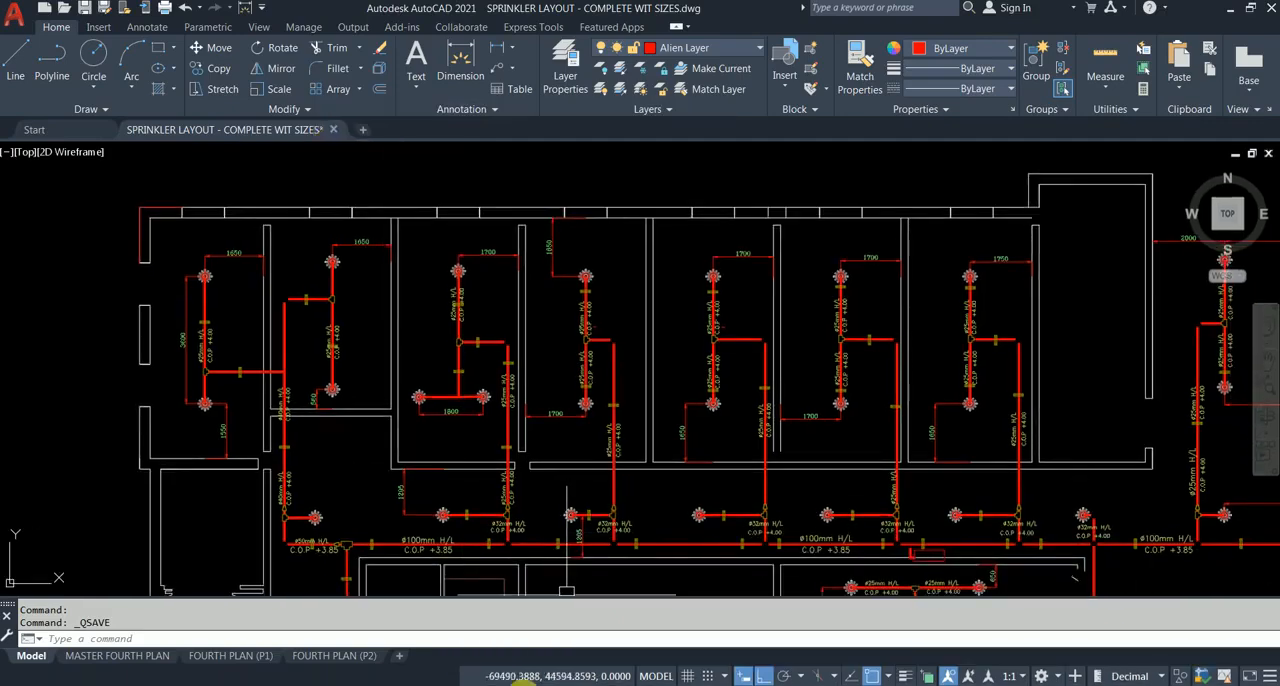
{"action": "mouse_move", "coordinate": [490, 683]}
{"action": "left_click", "coordinate": [504, 632]}
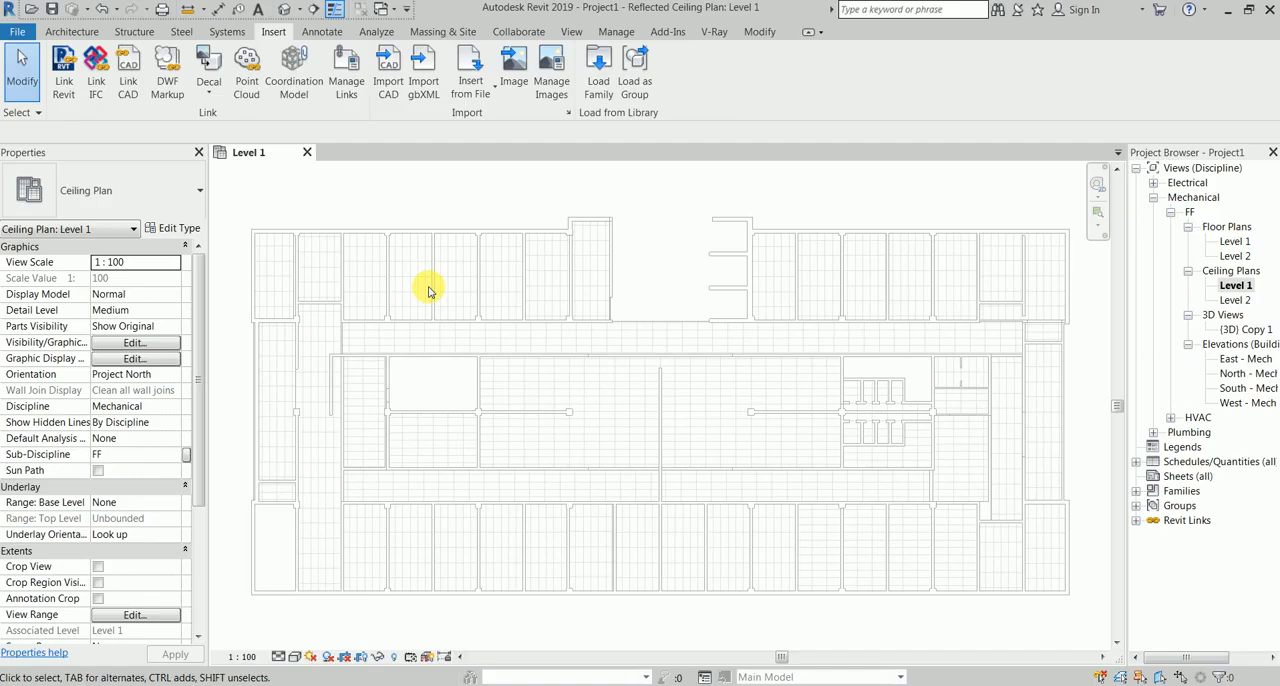
{"action": "left_click", "coordinate": [491, 614]}
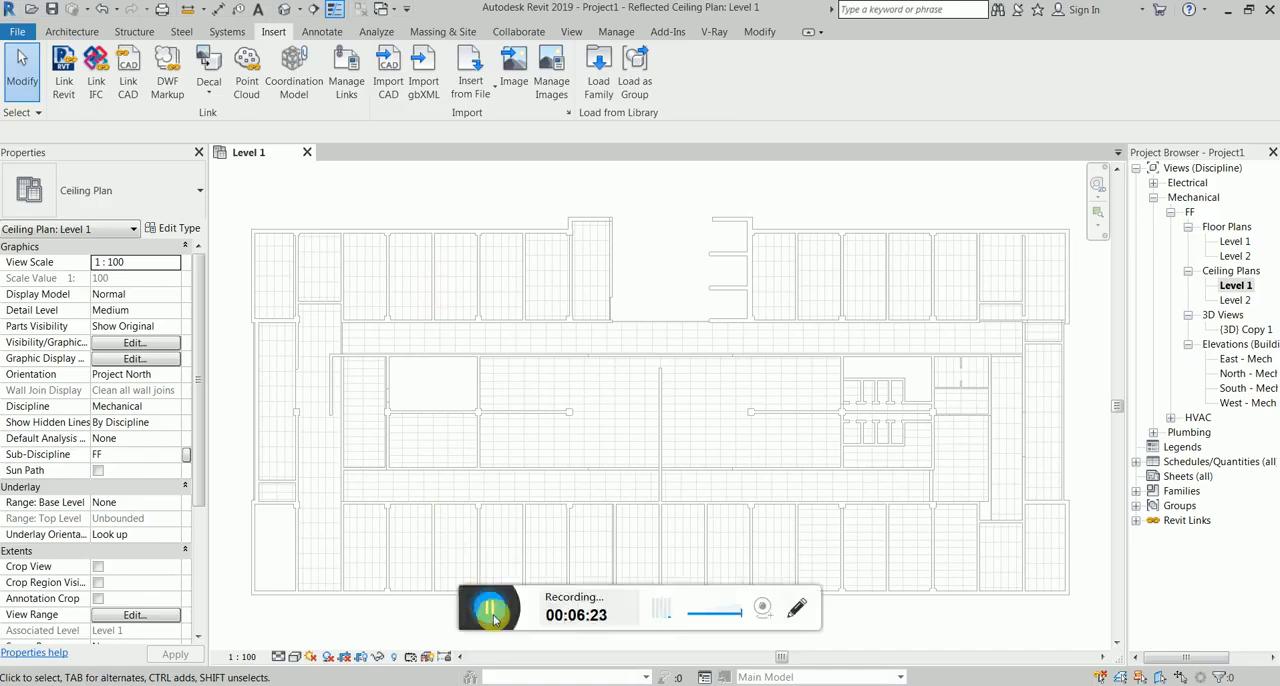